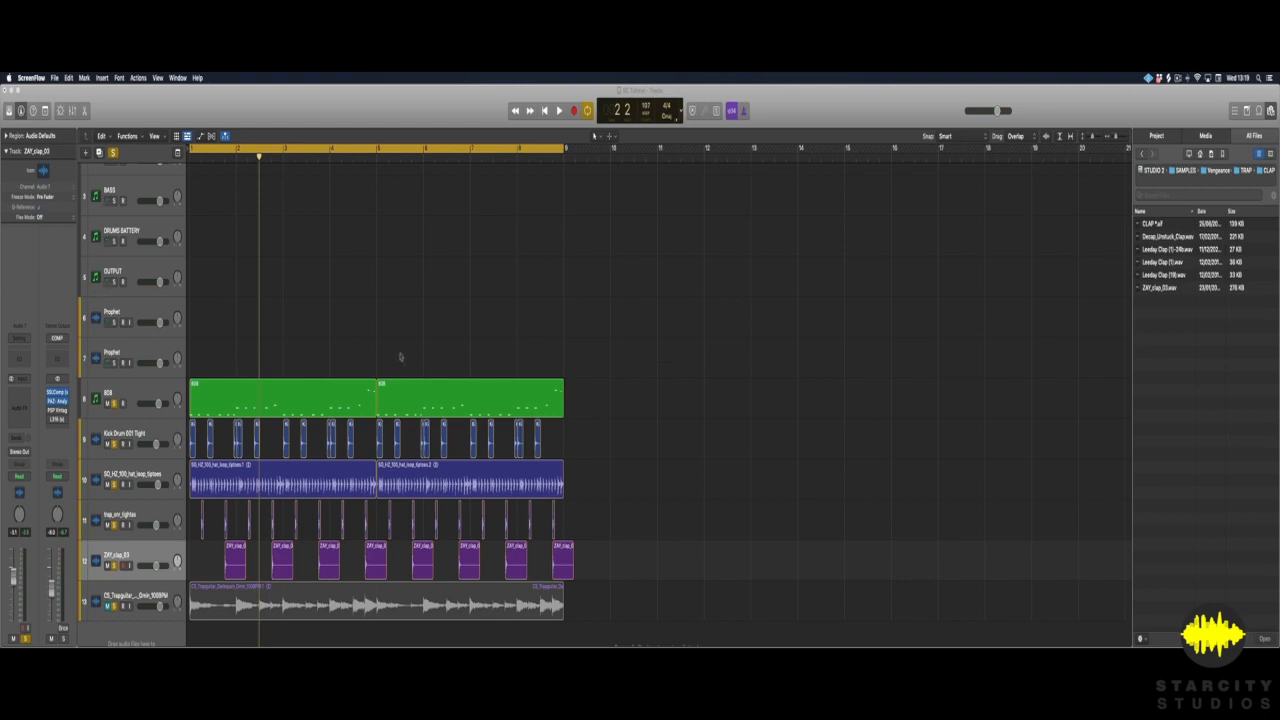
Play back the full loop to hear the complete beat, and stop at bar 5.
left_click(736, 488)
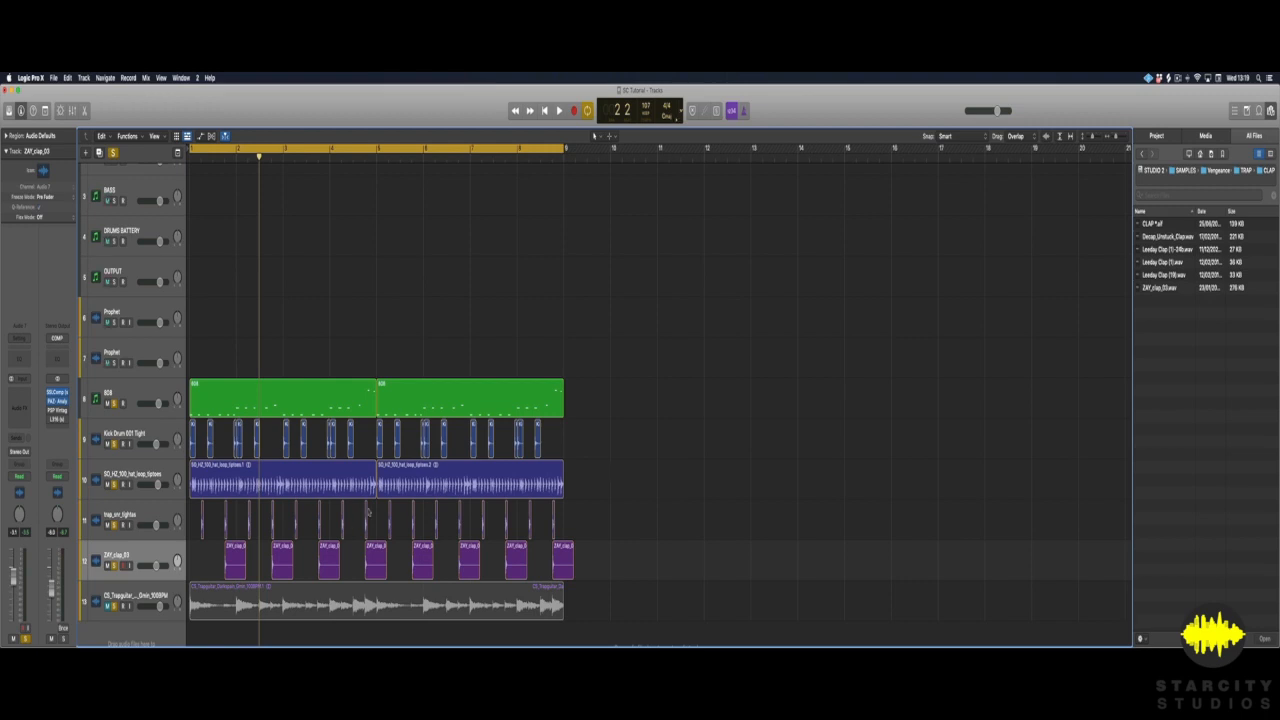
key("space")
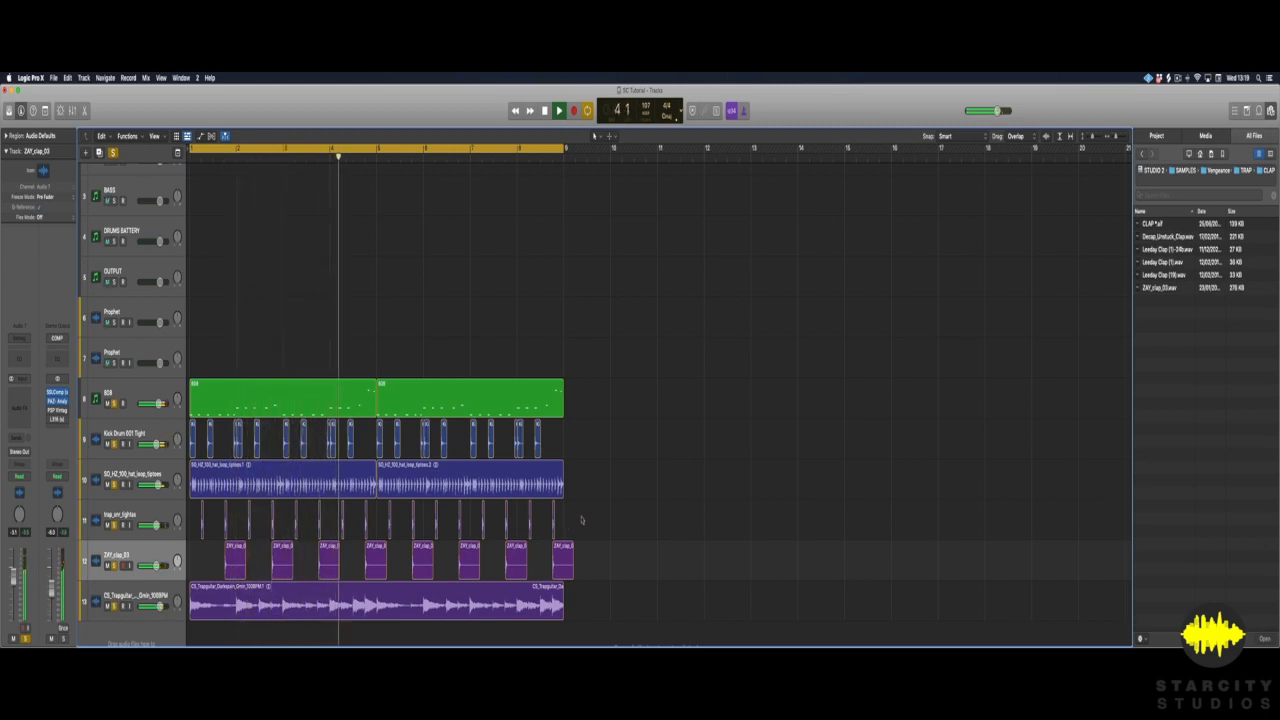
key("space")
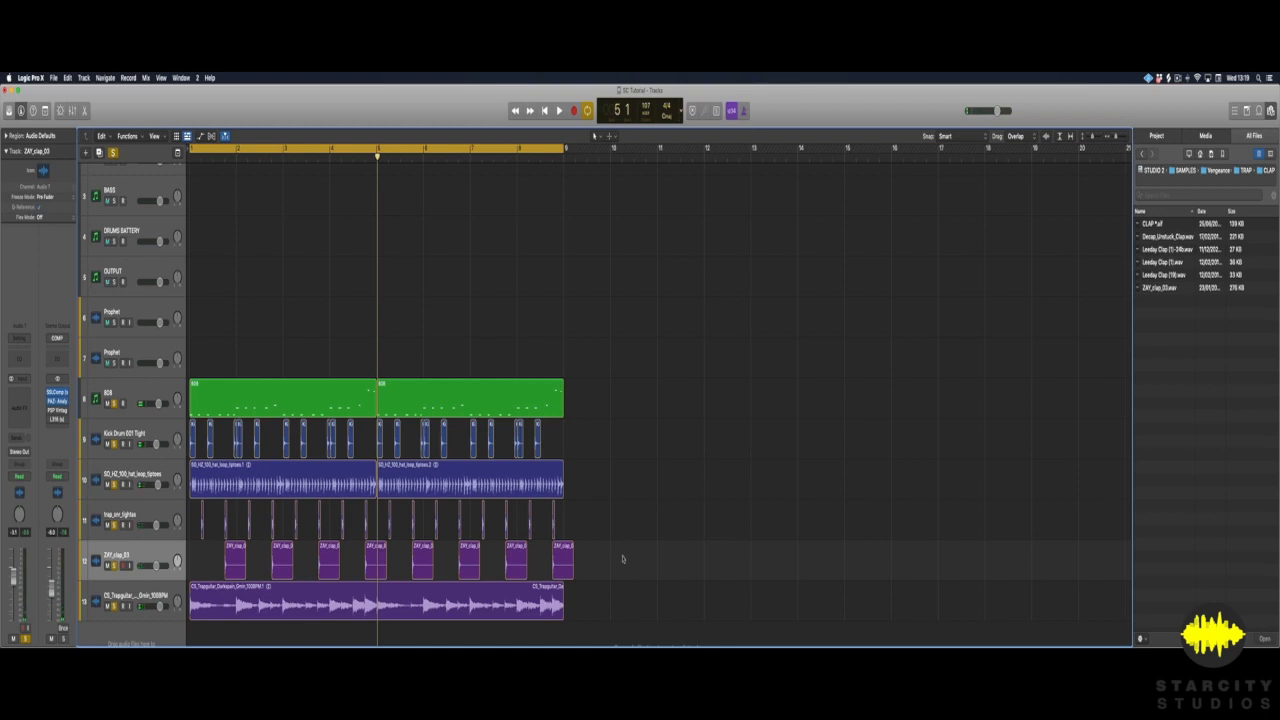
Examine how the ZAY_clap_03 regions line up with the snare hits across the loop.
left_click_drag(636, 562, 130, 548)
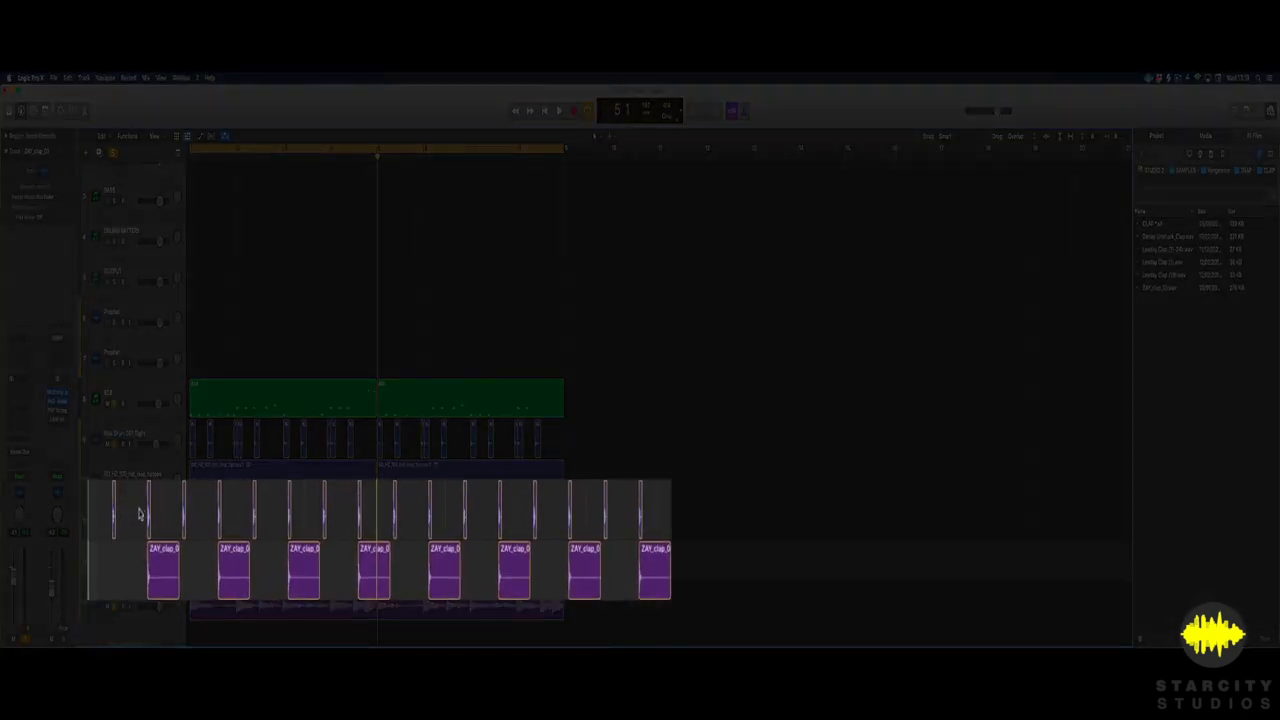
left_click(149, 510)
left_click(162, 555)
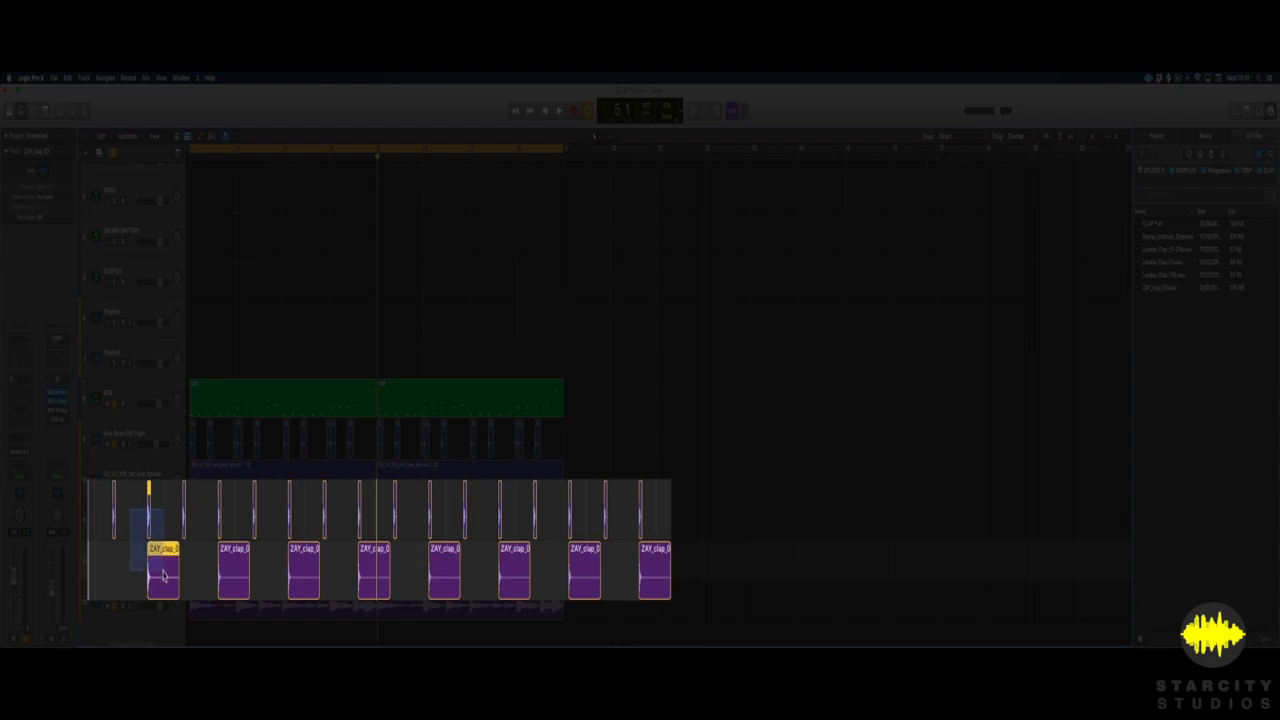
left_click(194, 530)
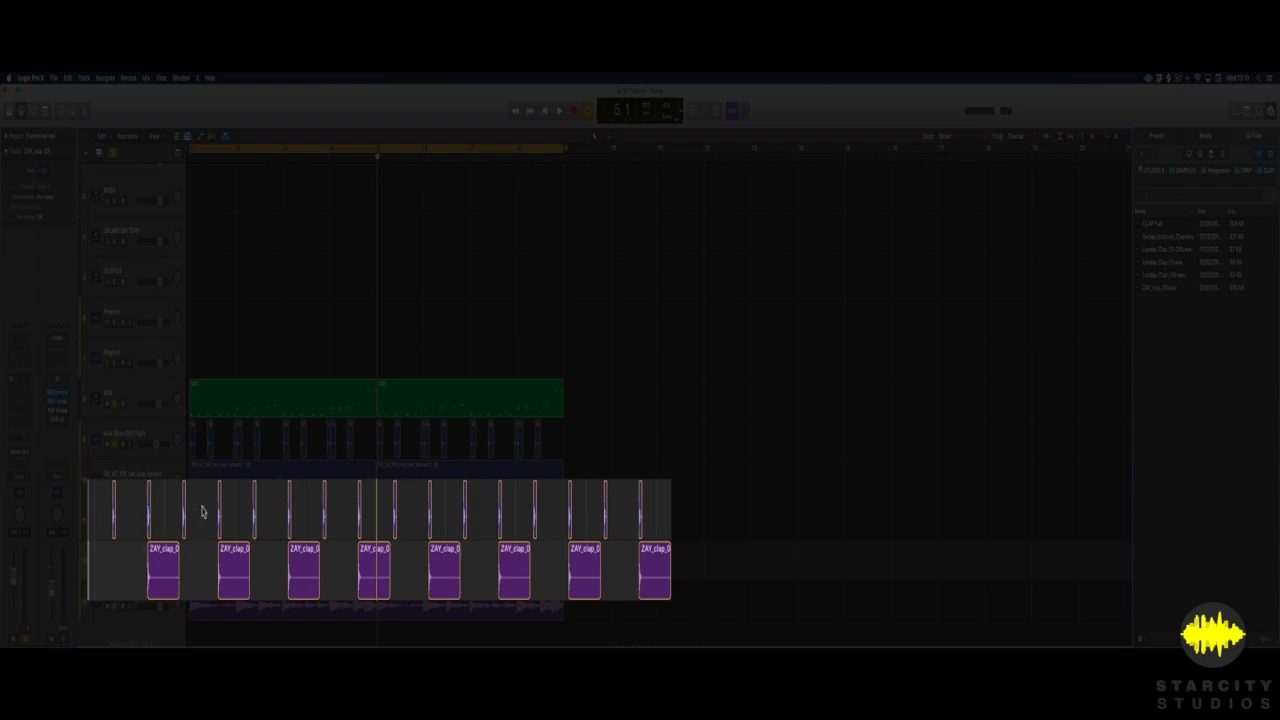
left_click(230, 562)
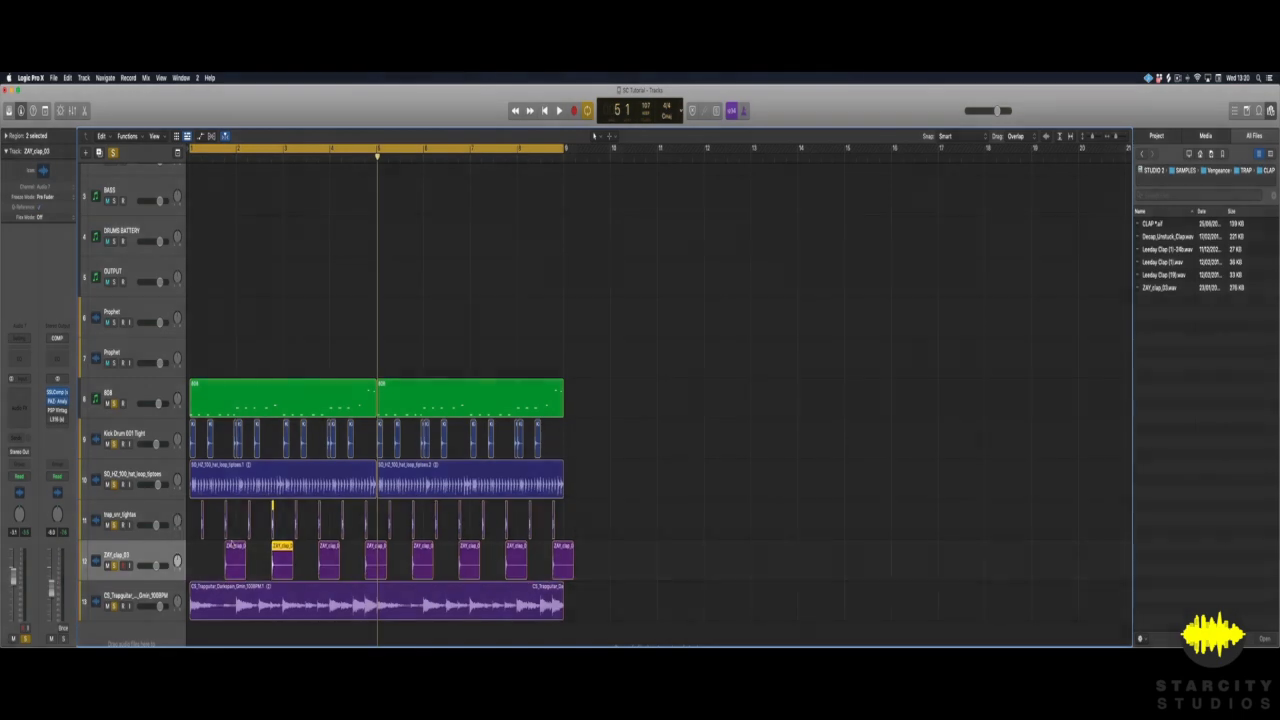
left_click(192, 550)
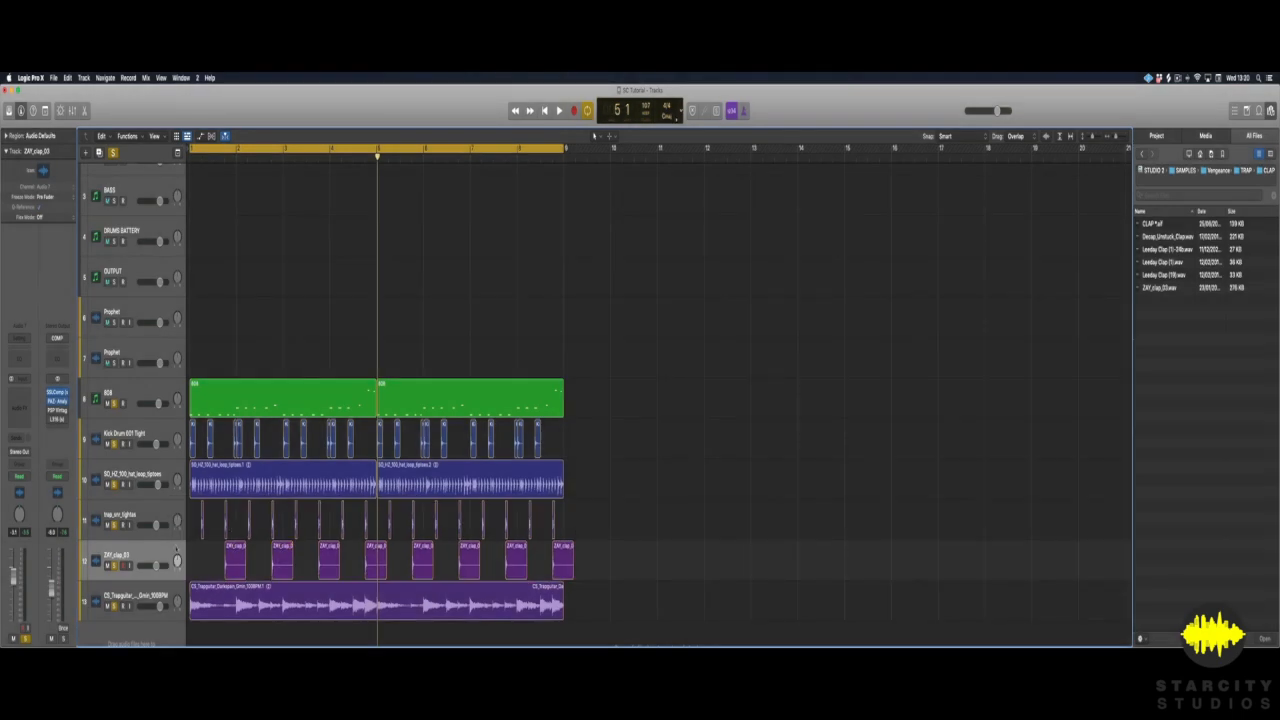
left_click(170, 551)
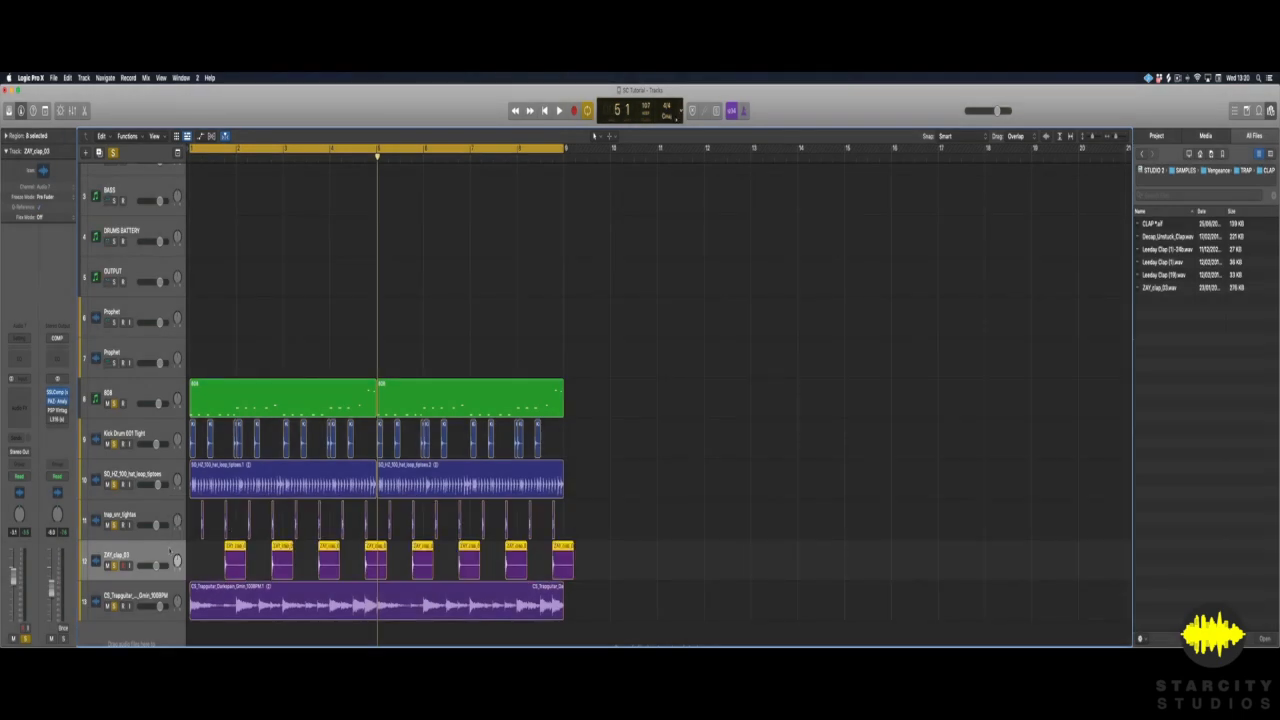
Mute the 808, kick, hat loop, clap and guitar loop tracks, leaving only the snare audible.
scroll(170, 551, "up", 1)
left_click(108, 495)
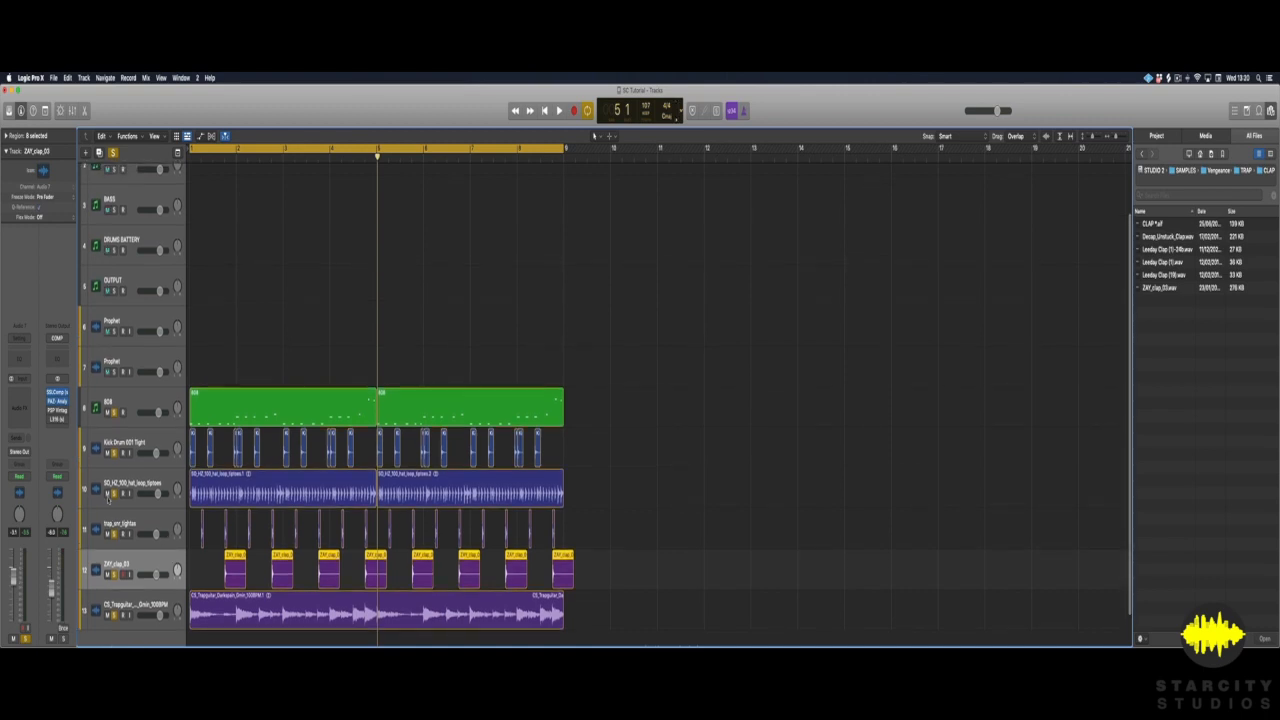
left_click(108, 413)
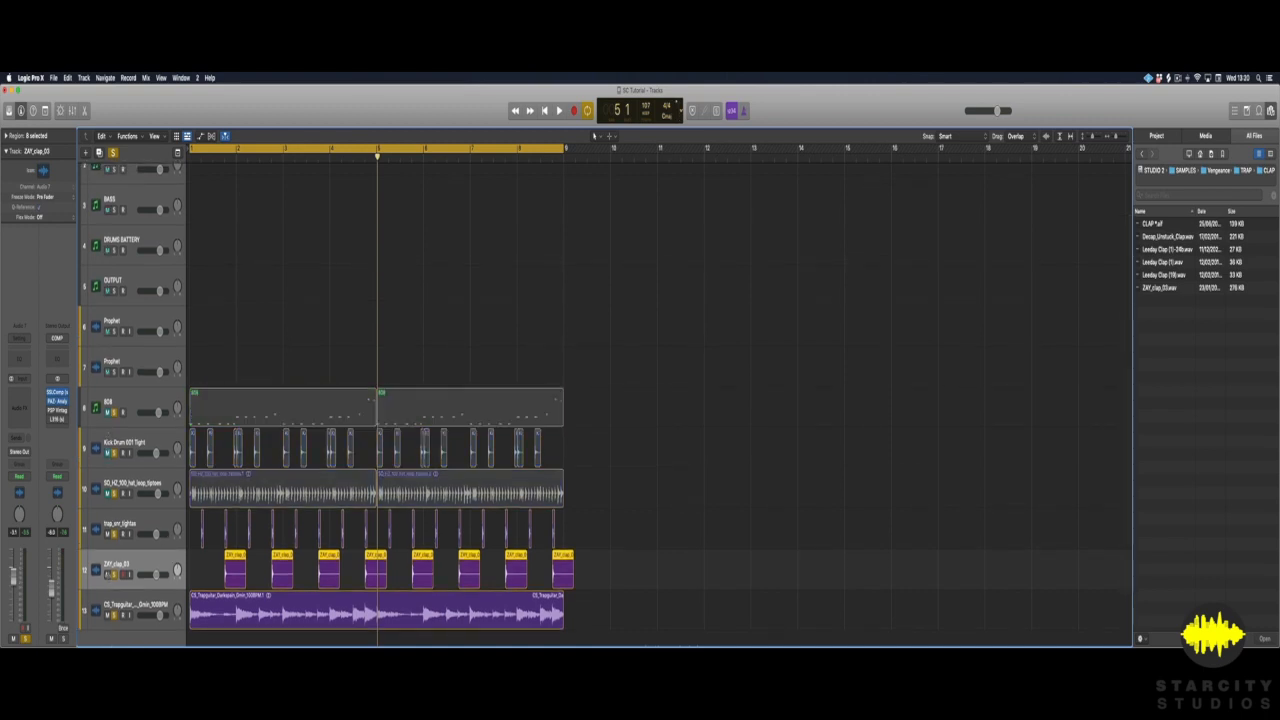
left_click(107, 575)
left_click(108, 614)
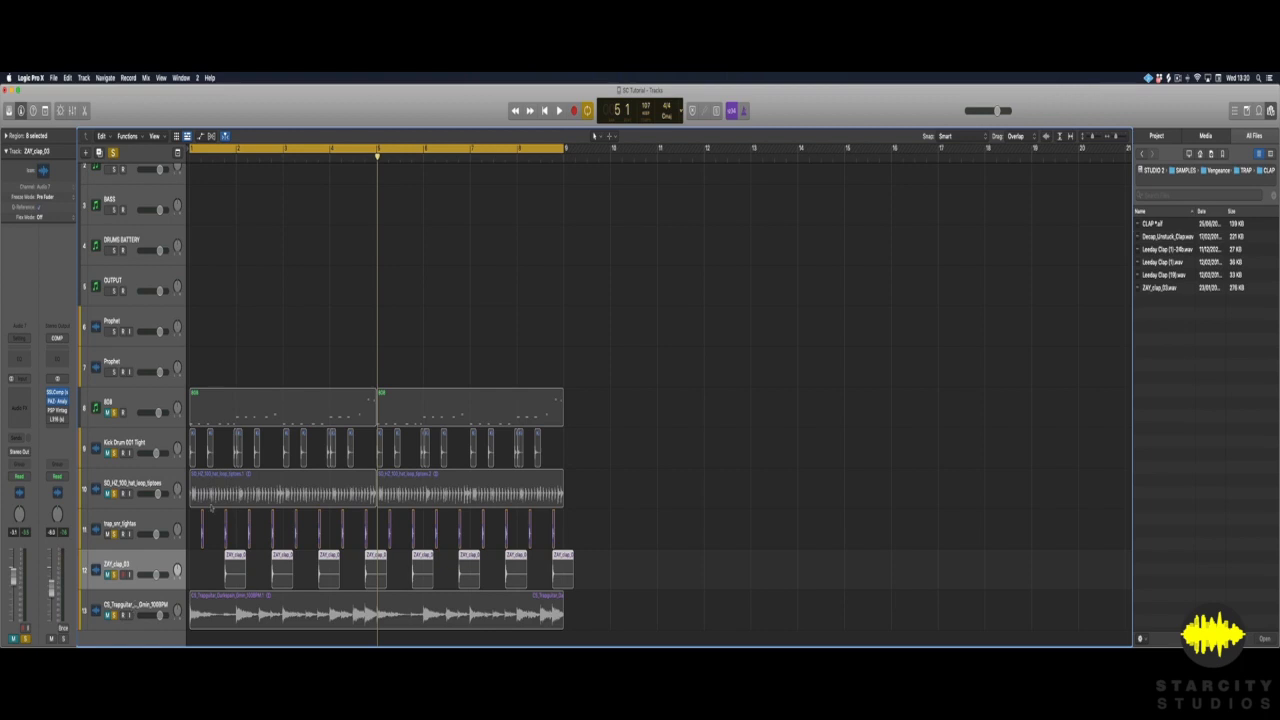
Insert a Channel EQ on the trap_snr_tightas track, enable its analyzer and reposition the plug-in window over the arrangement.
left_click(145, 519)
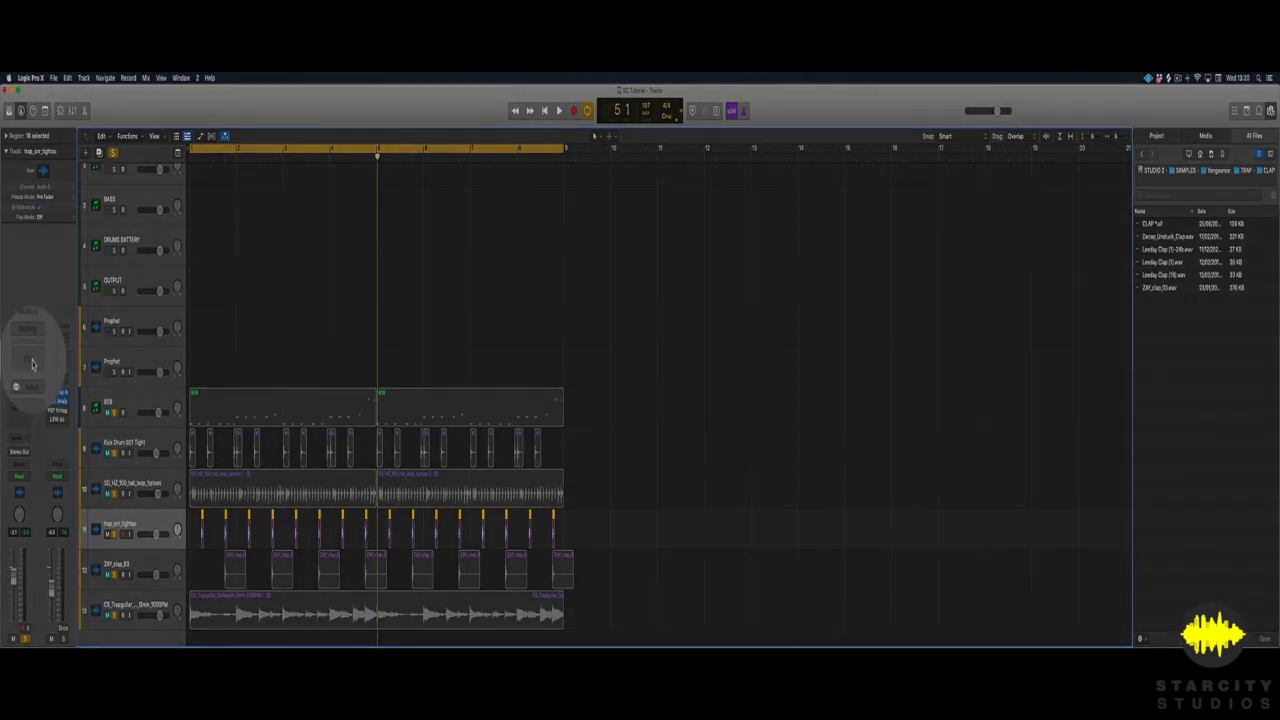
left_click(27, 363)
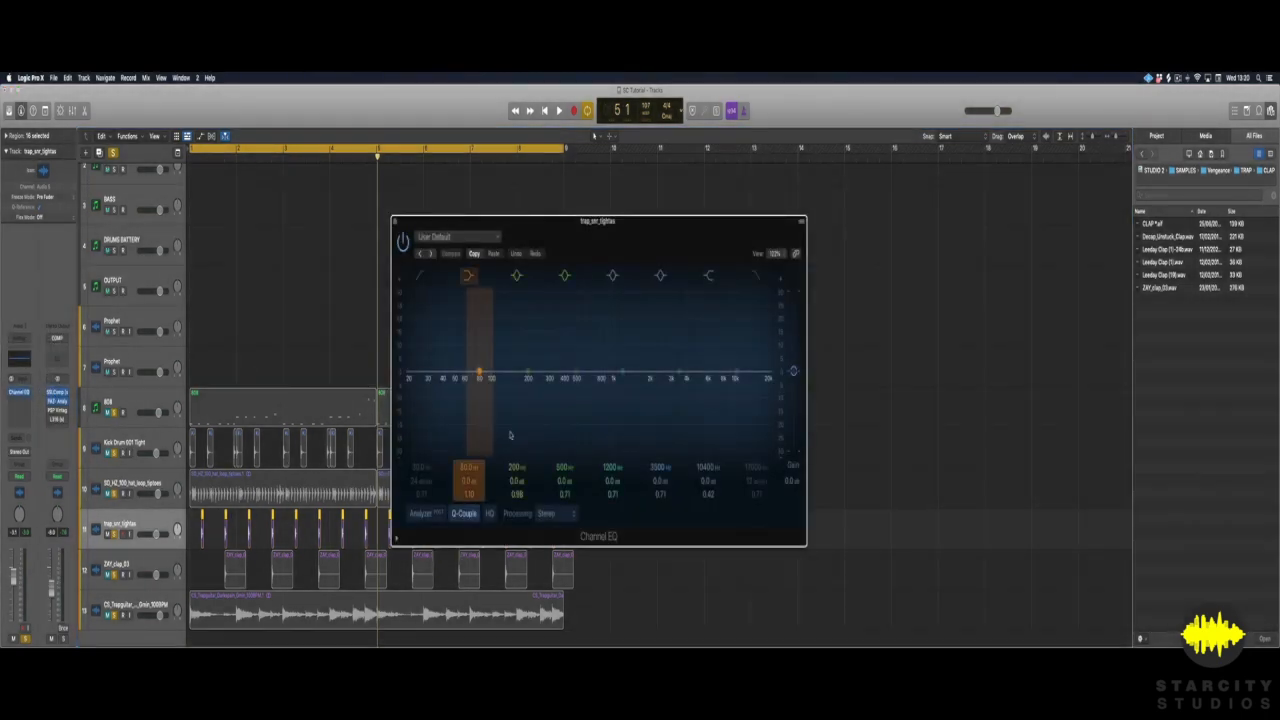
left_click(422, 516)
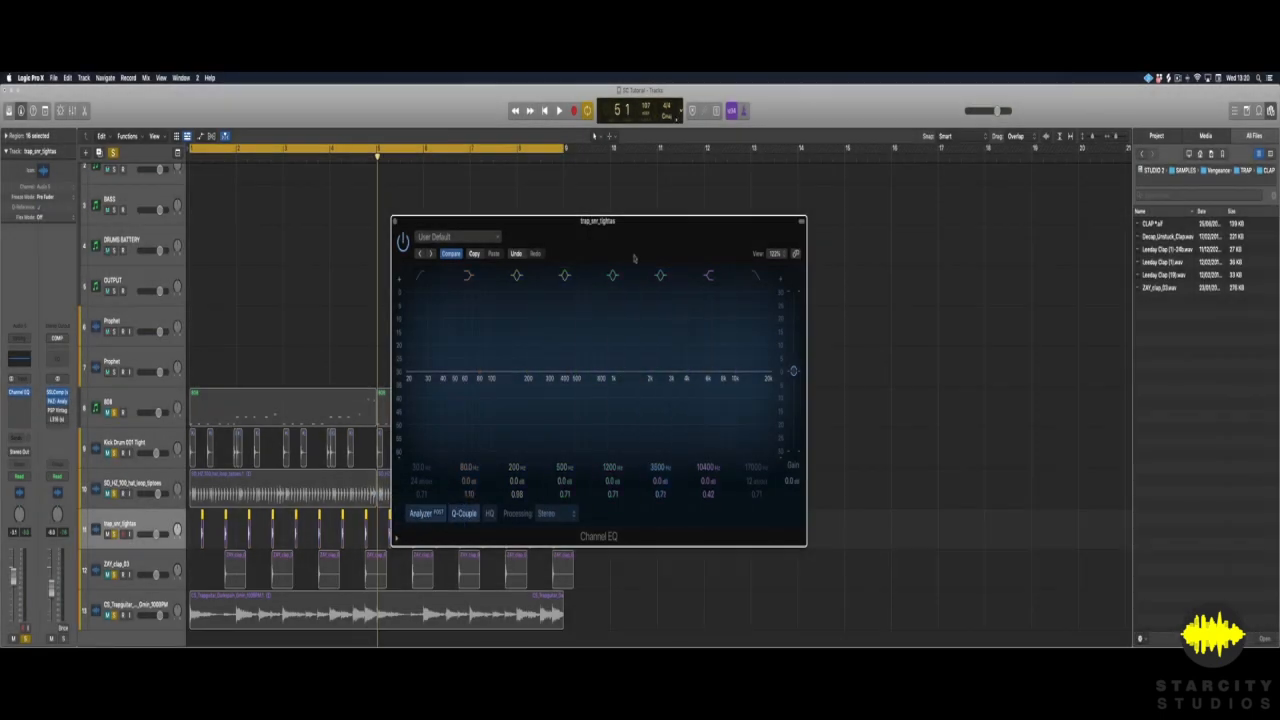
left_click_drag(623, 238, 590, 191)
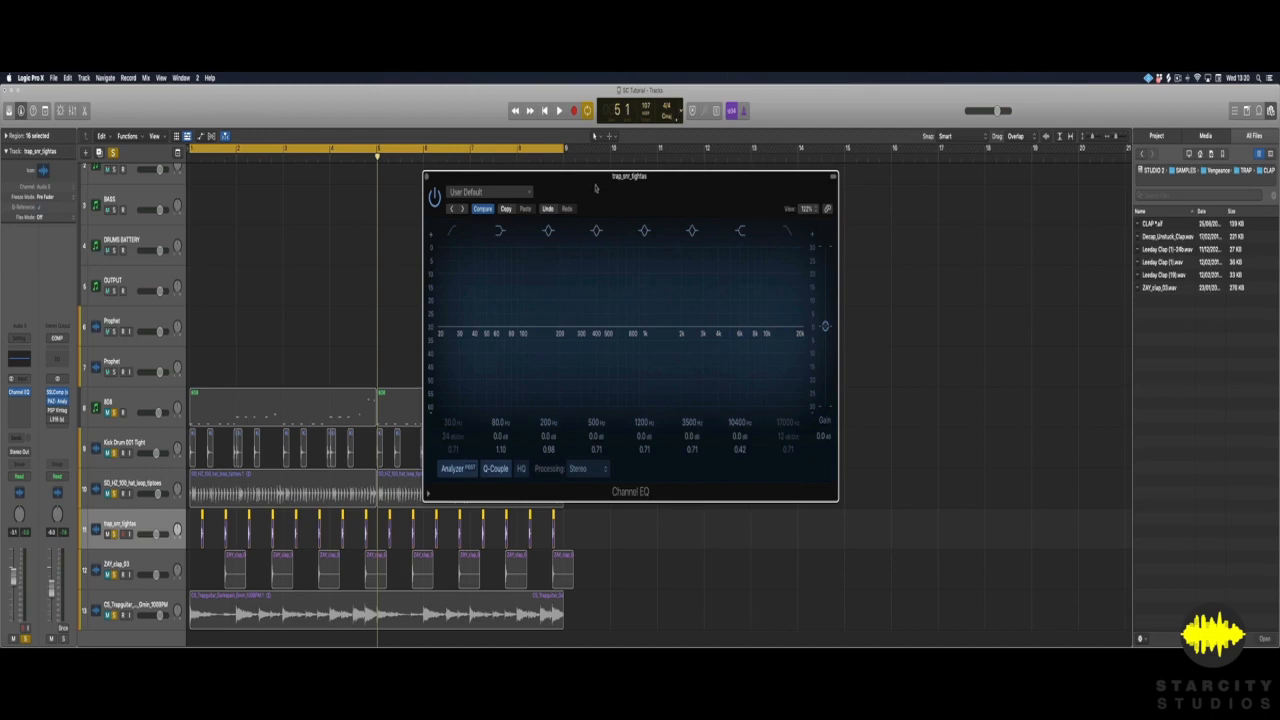
left_click_drag(566, 182, 535, 212)
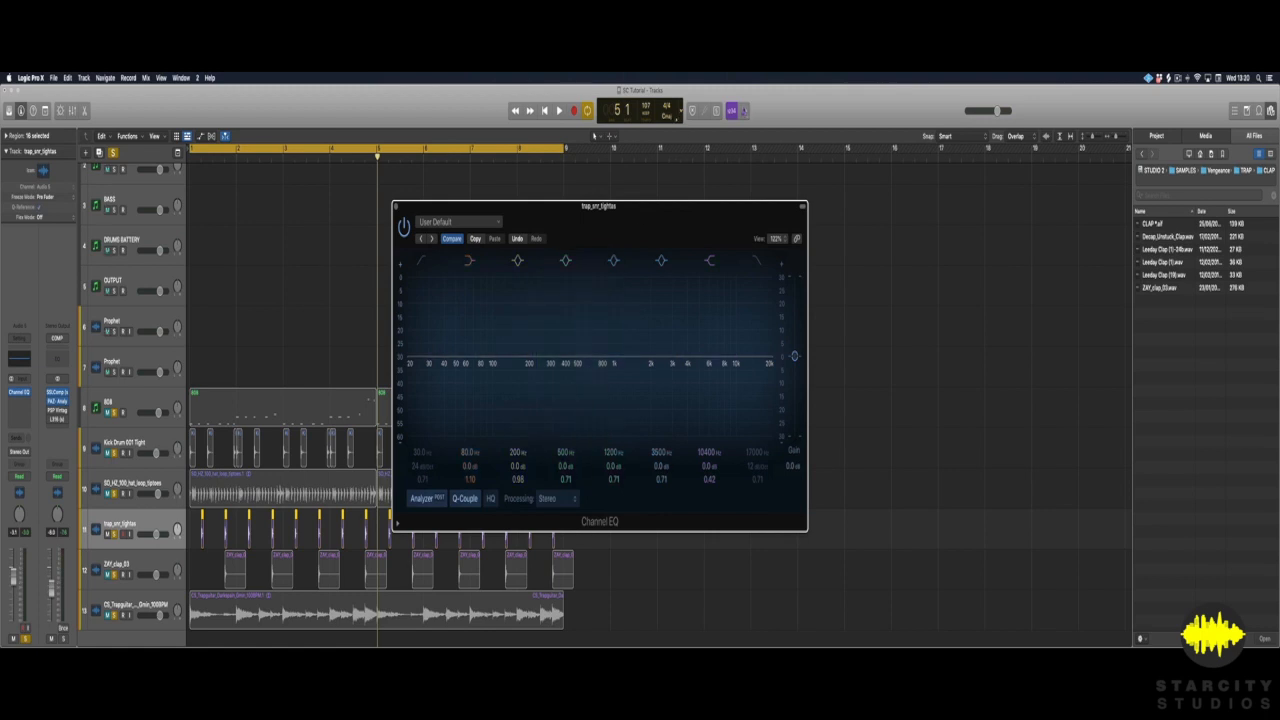
Turn on the metronome and play the isolated snare to capture its spectrum in the EQ analyzer.
left_click(743, 111)
key("space")
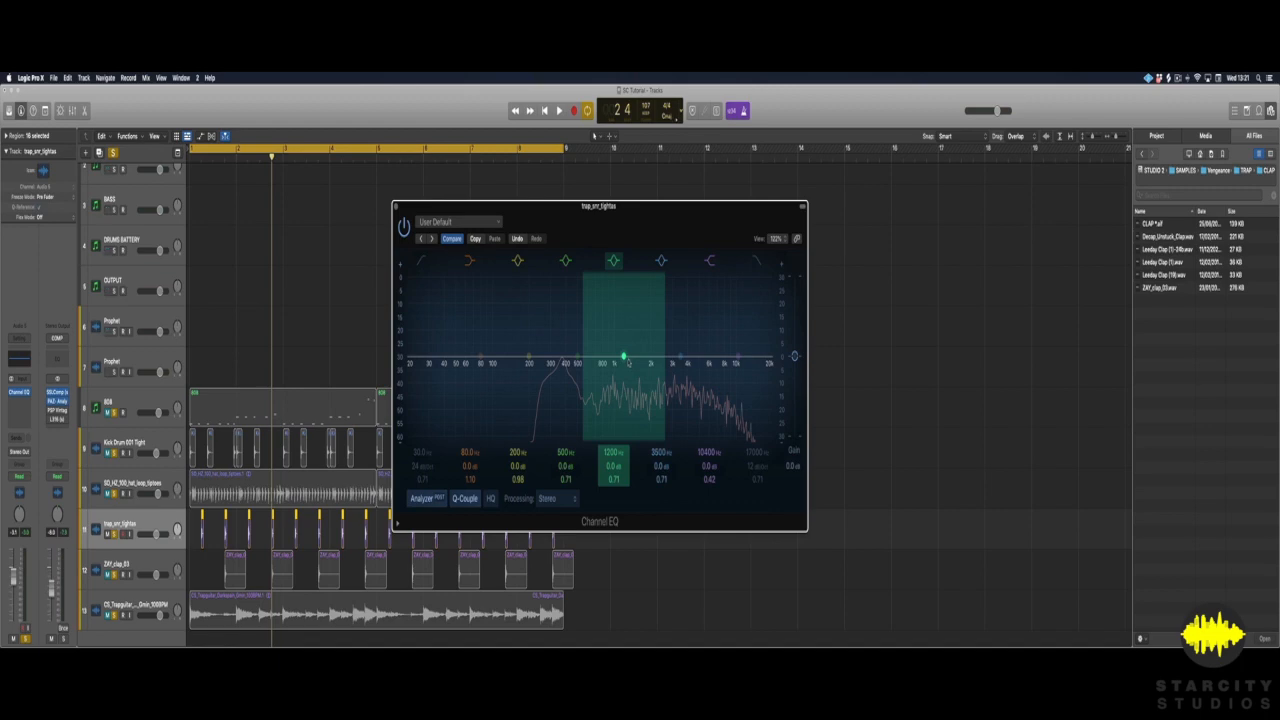
left_click(658, 362)
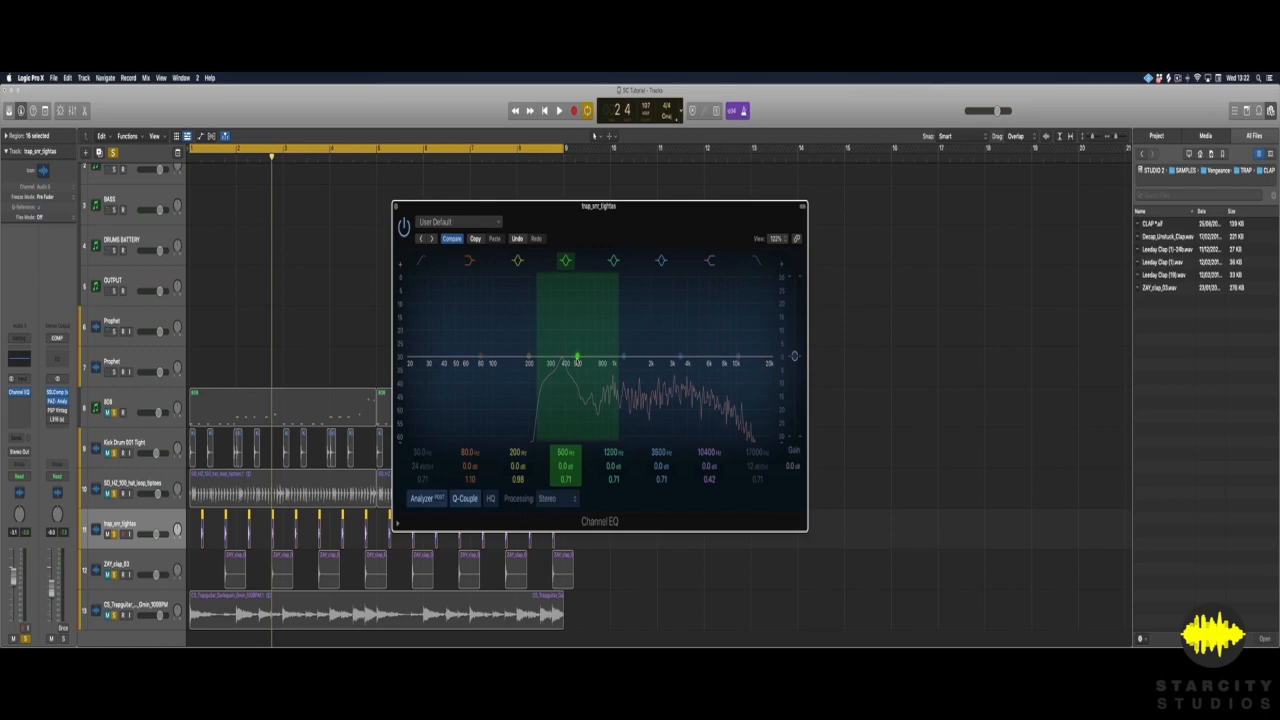
Try an exaggerated 500 Hz boost of about 16 dB with Q 0.17, and compare it with the EQ bypassed.
key("space")
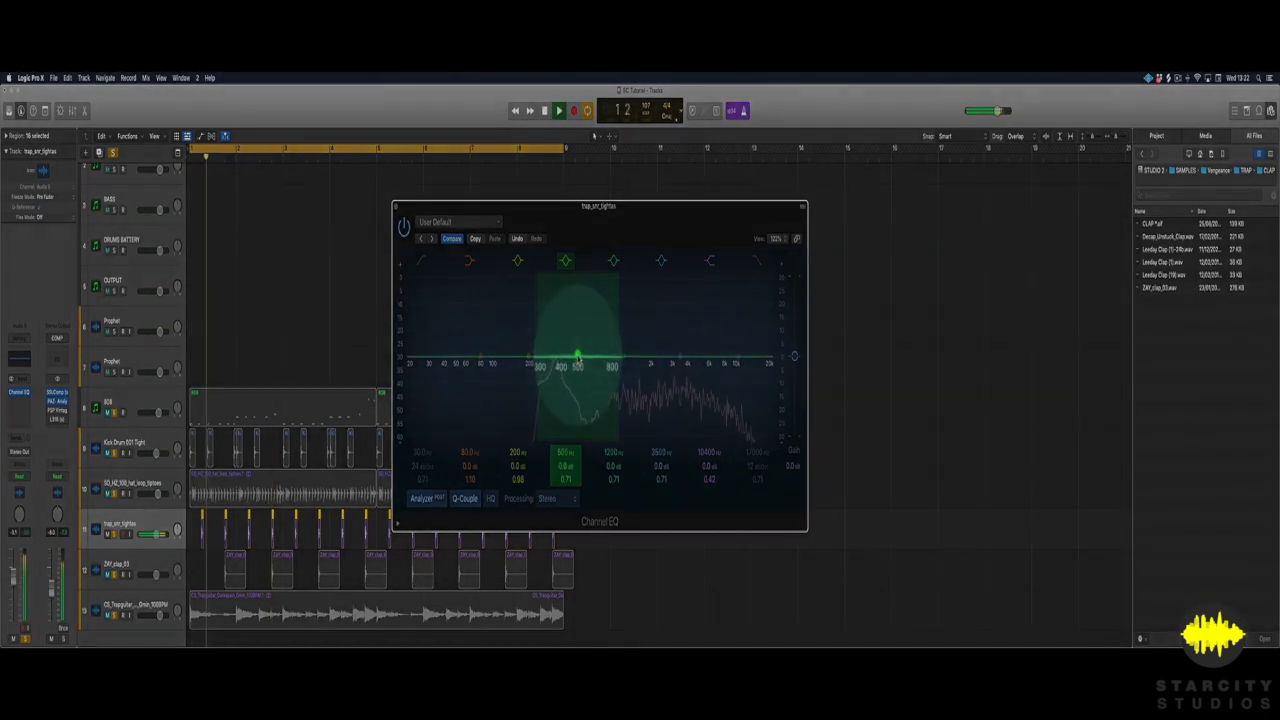
left_click_drag(577, 358, 577, 344)
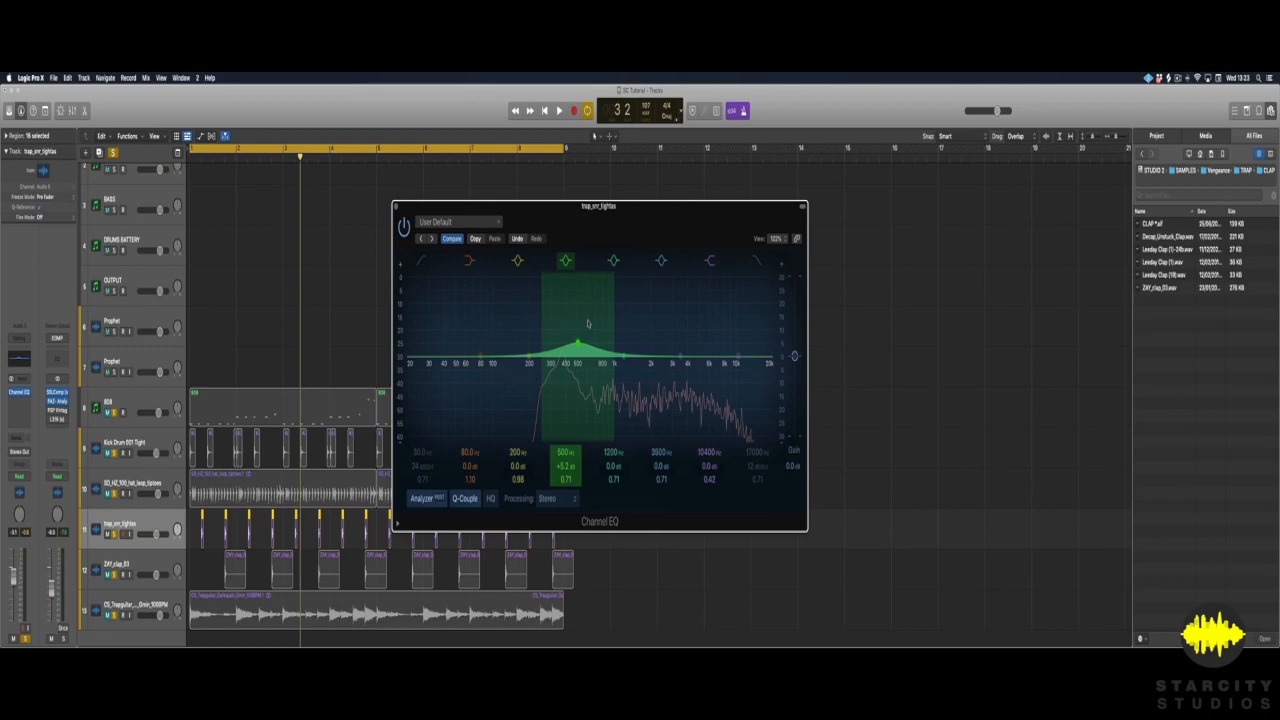
key("space")
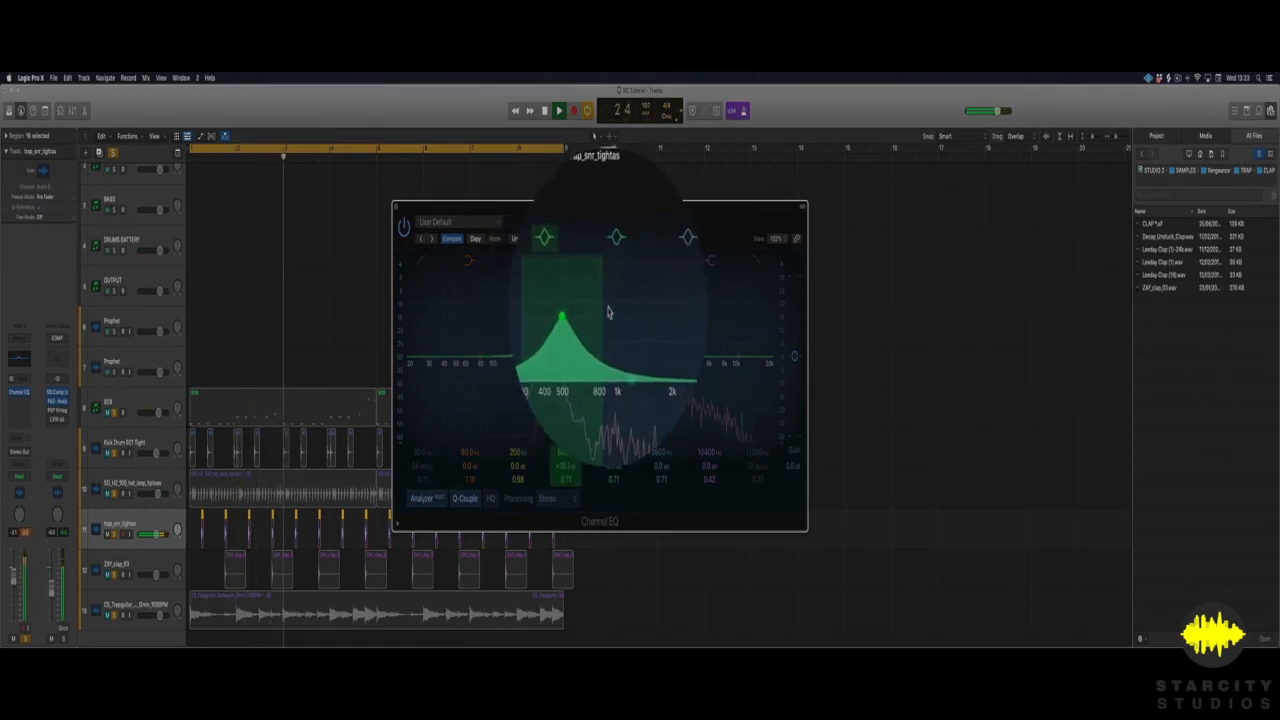
left_click_drag(605, 310, 616, 307)
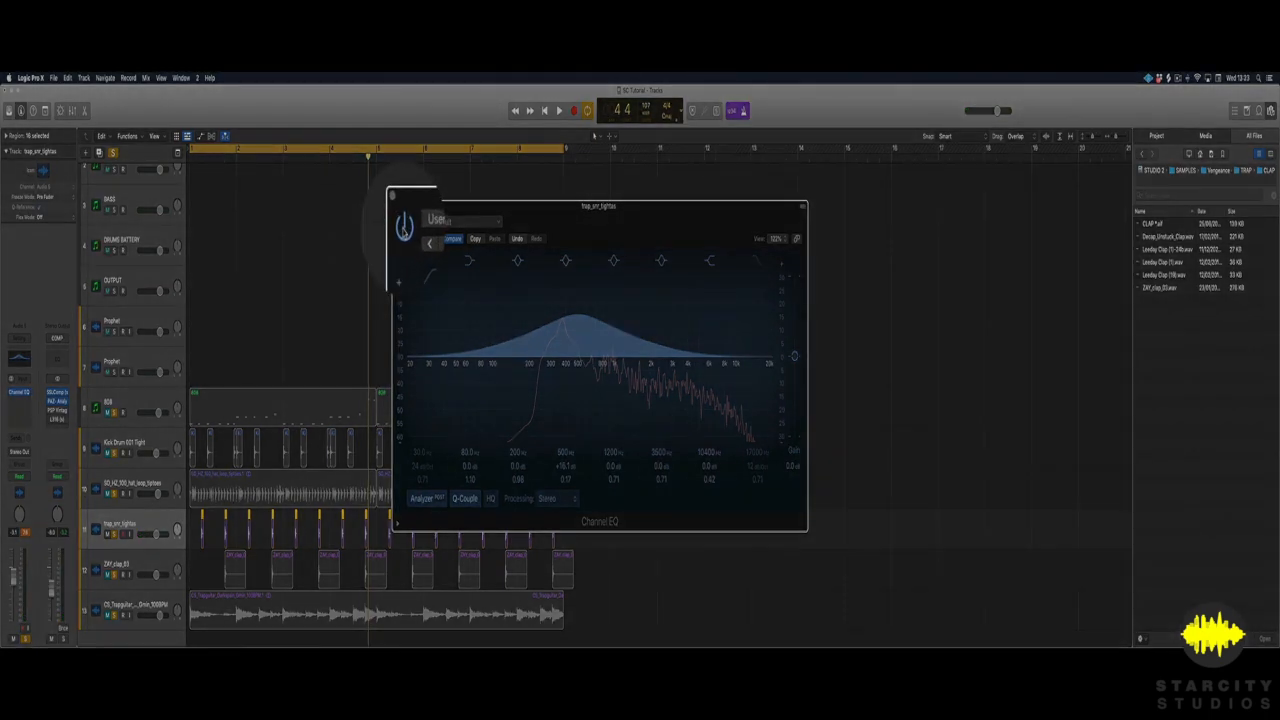
key("space")
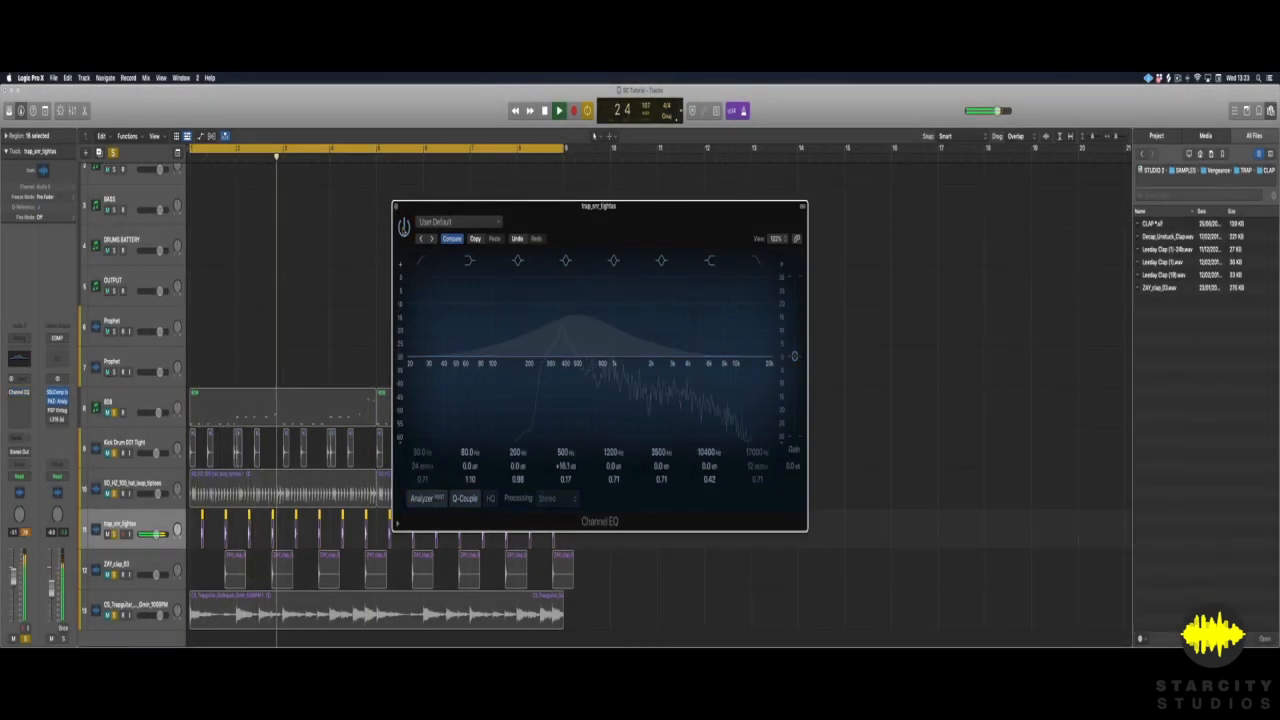
key("space")
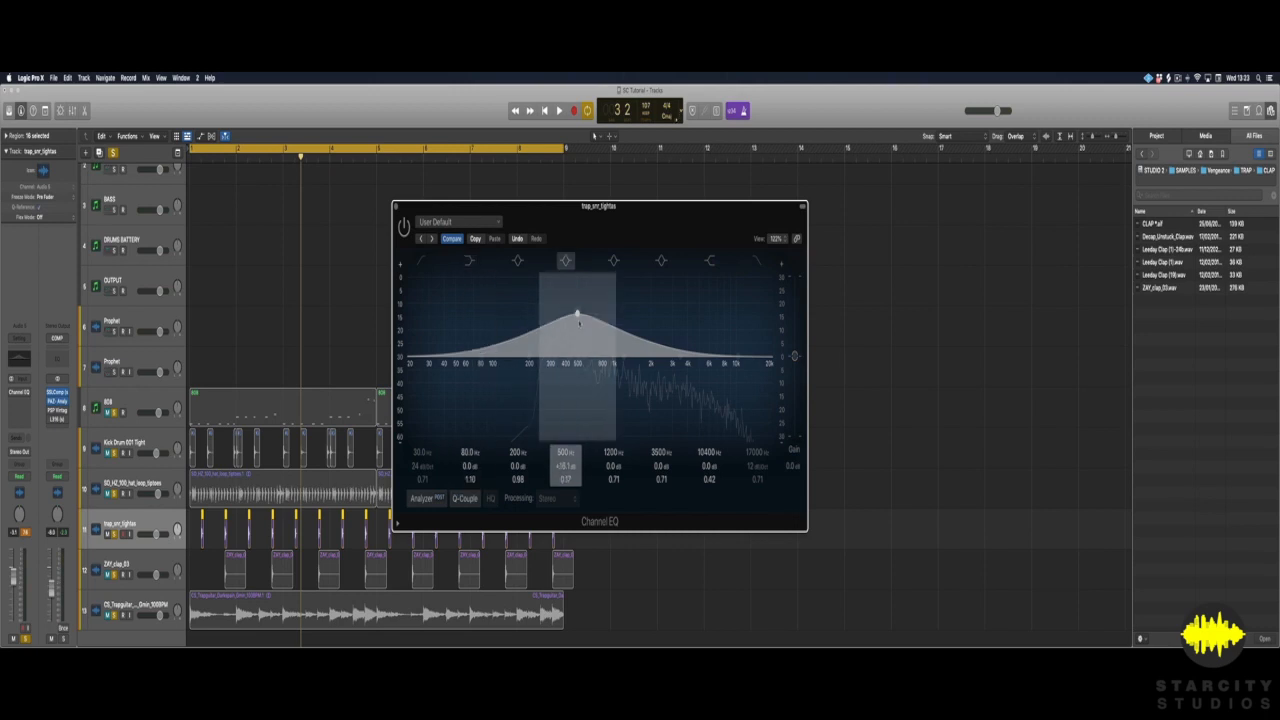
Set the snare EQ's 500 Hz band to +6.3 dB with a Q of 0.64 during playback.
key("space")
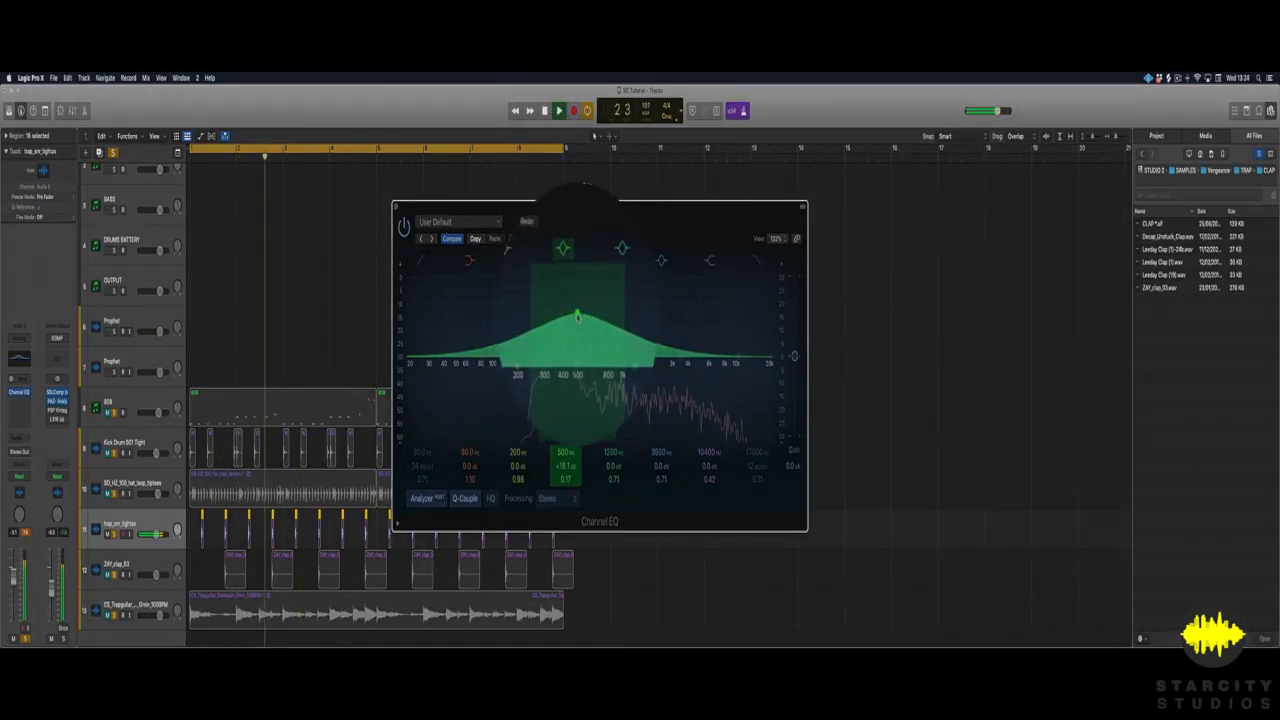
left_click_drag(577, 317, 578, 340)
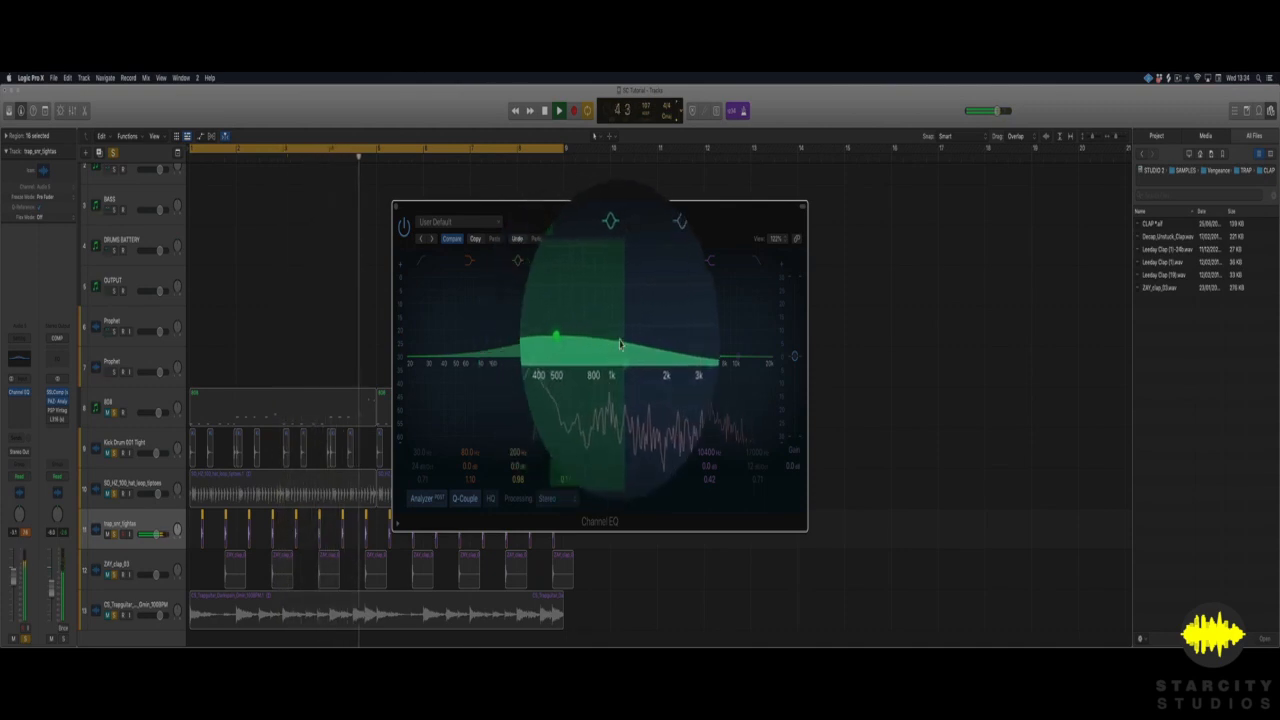
scroll(577, 346, "up", 5)
scroll(609, 346, "down", 4)
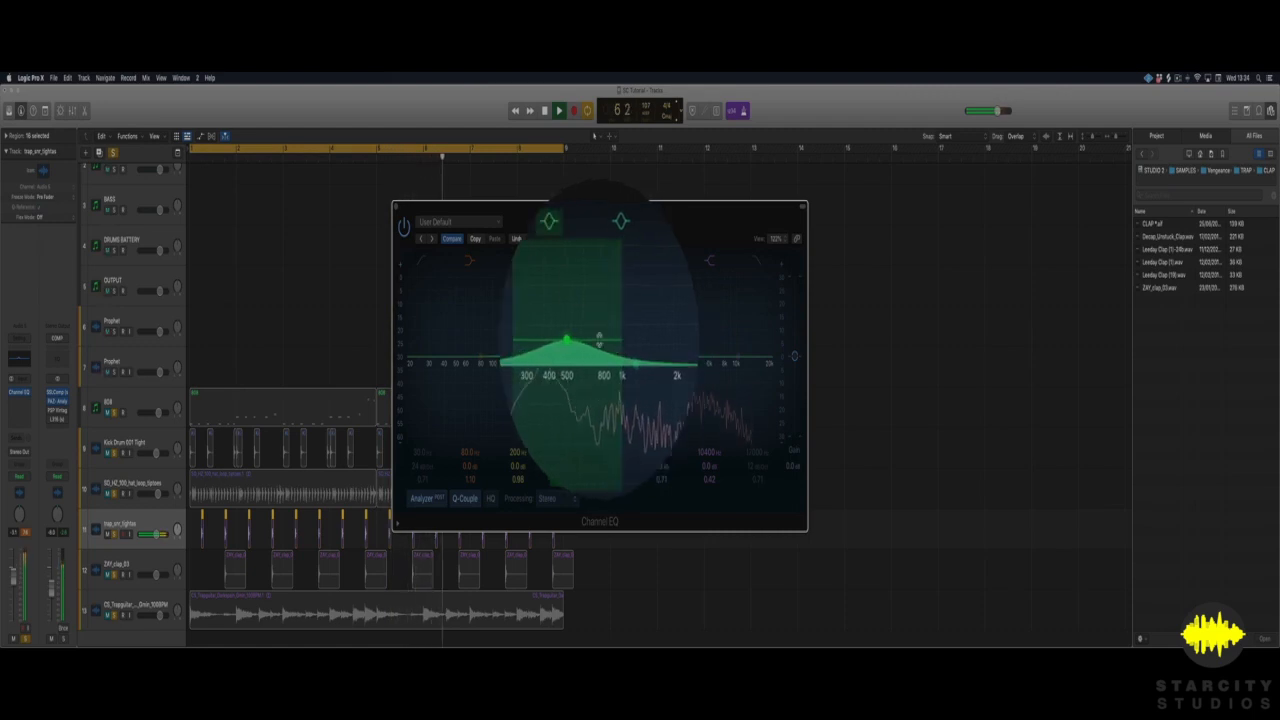
key("space")
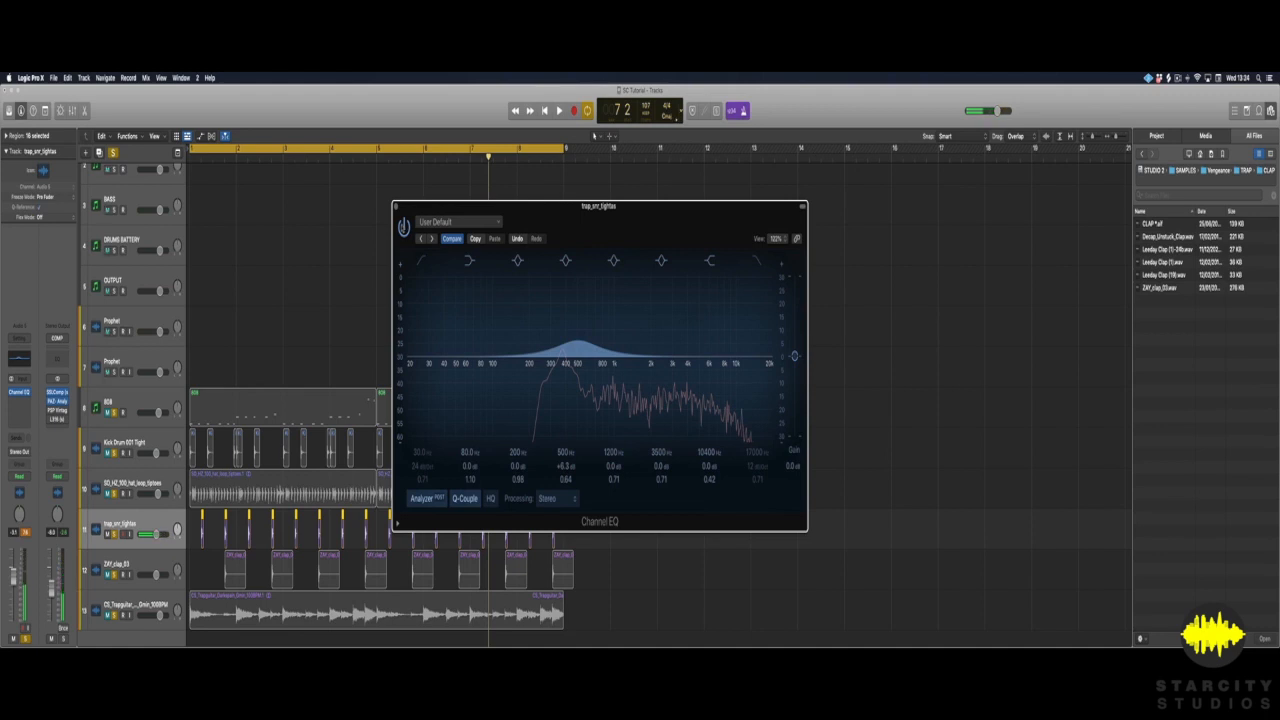
Play the snare from the start with the Channel EQ switched on and bypassed to compare the sound.
key("Return")
key("space")
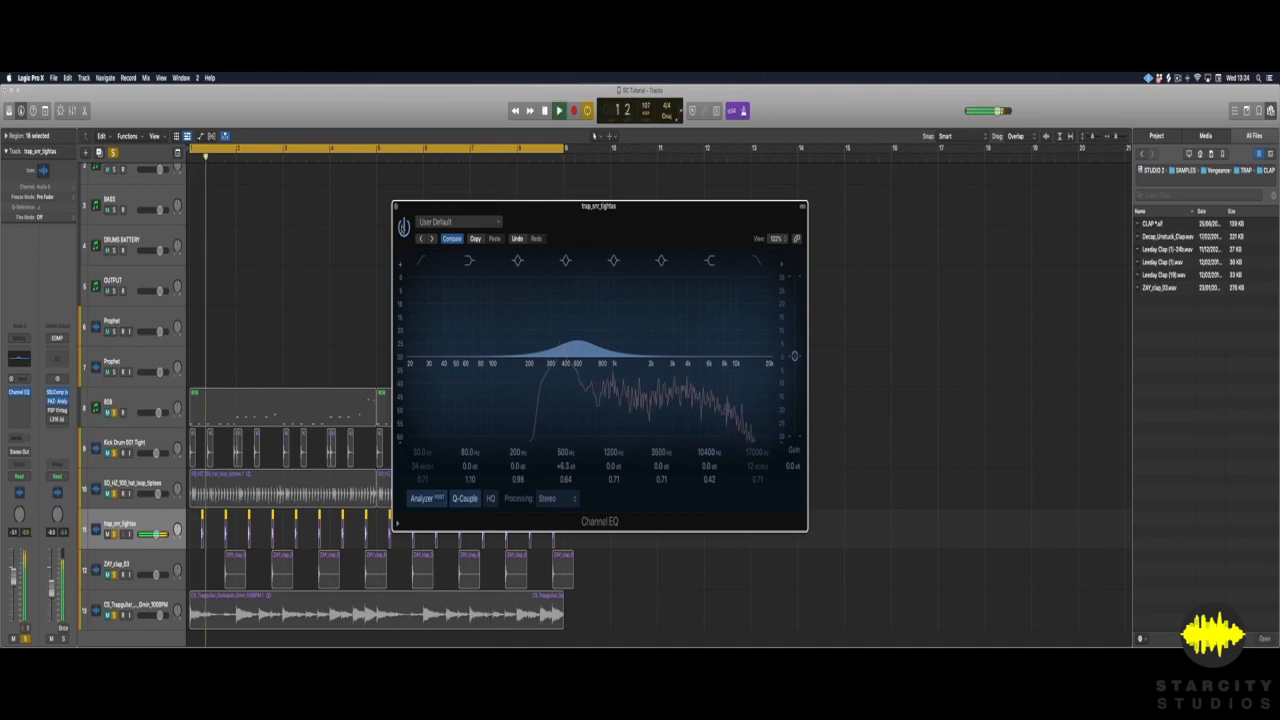
left_click(403, 229)
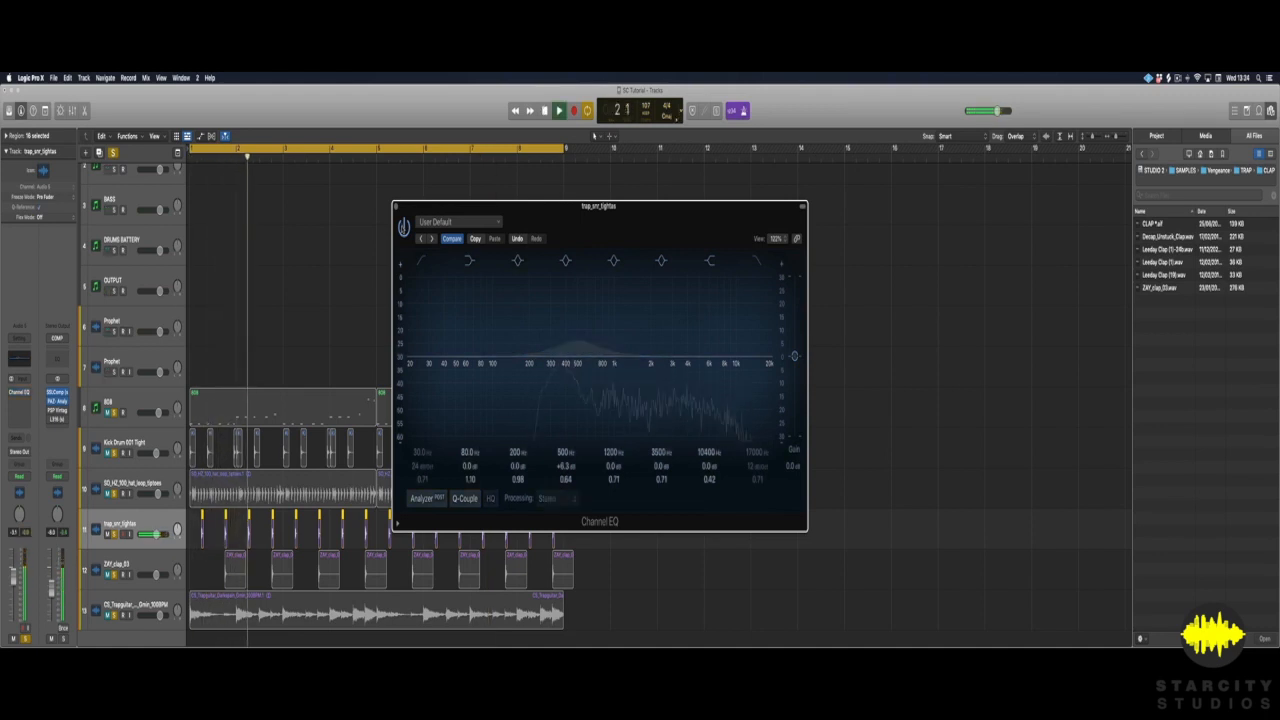
key("space")
left_click(404, 229)
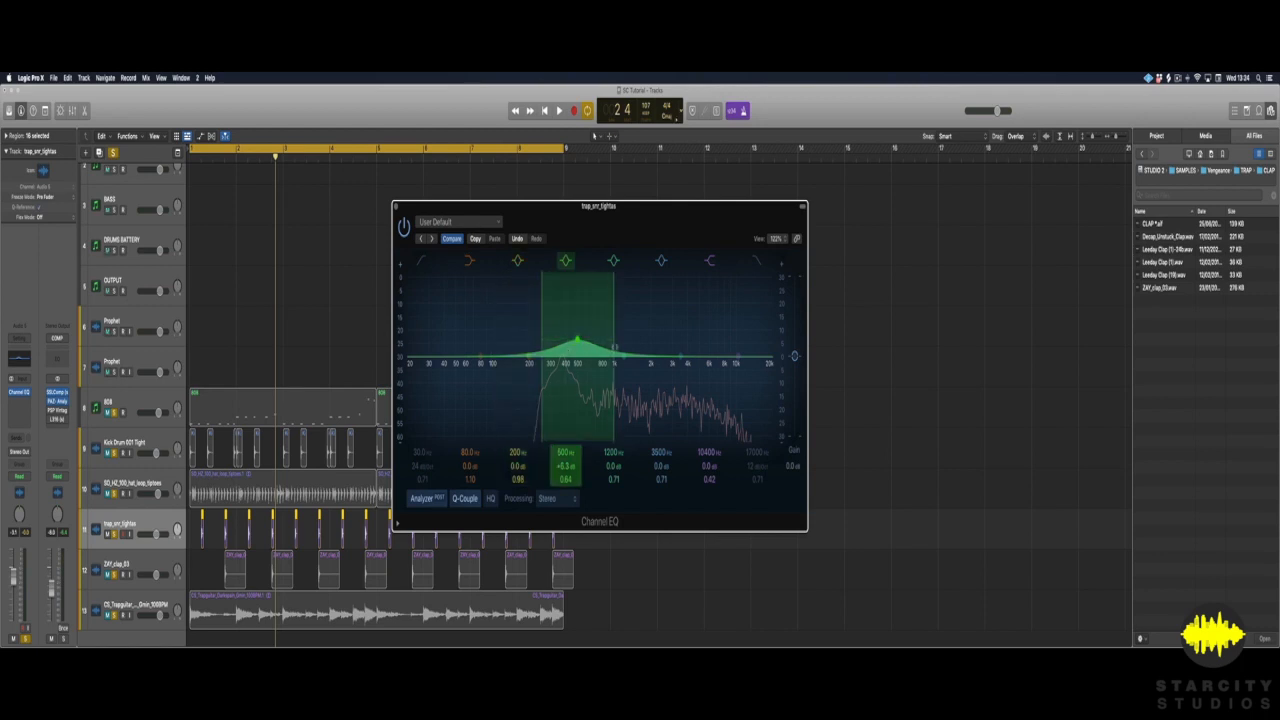
Narrow the 500 Hz boost to a Q of 0.83 and play the snare.
left_click_drag(614, 344, 610, 343)
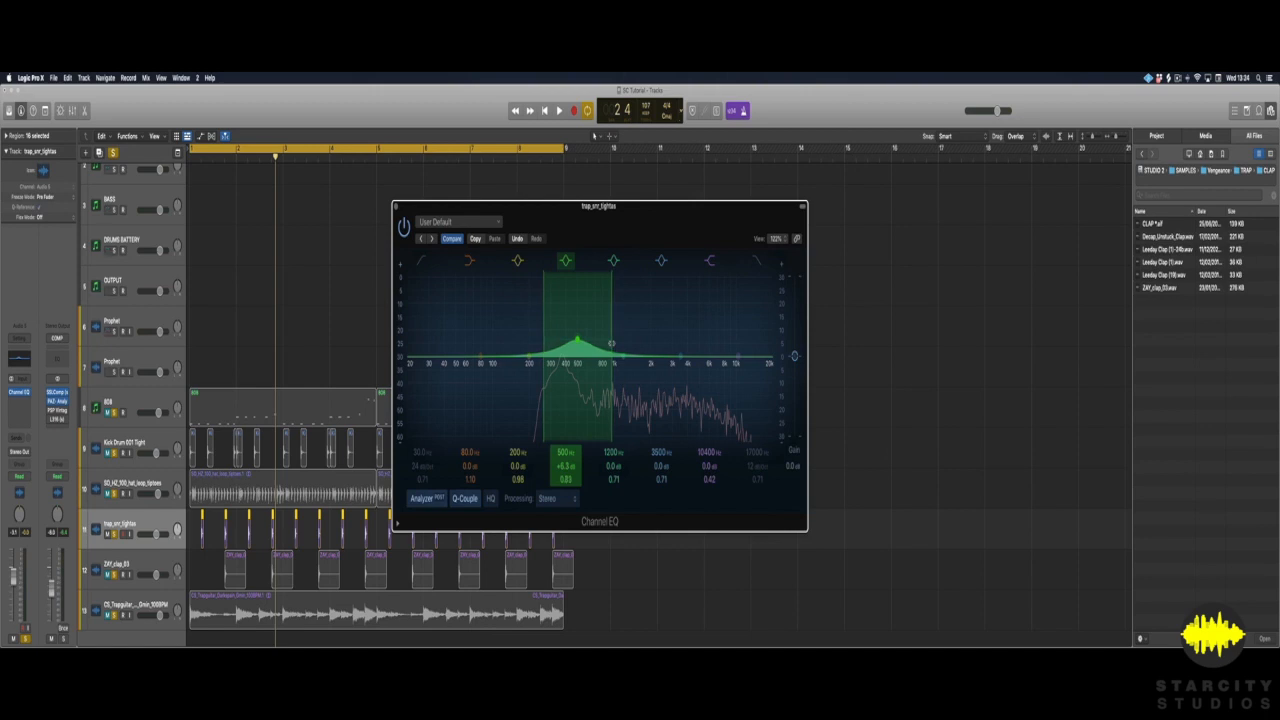
key("space")
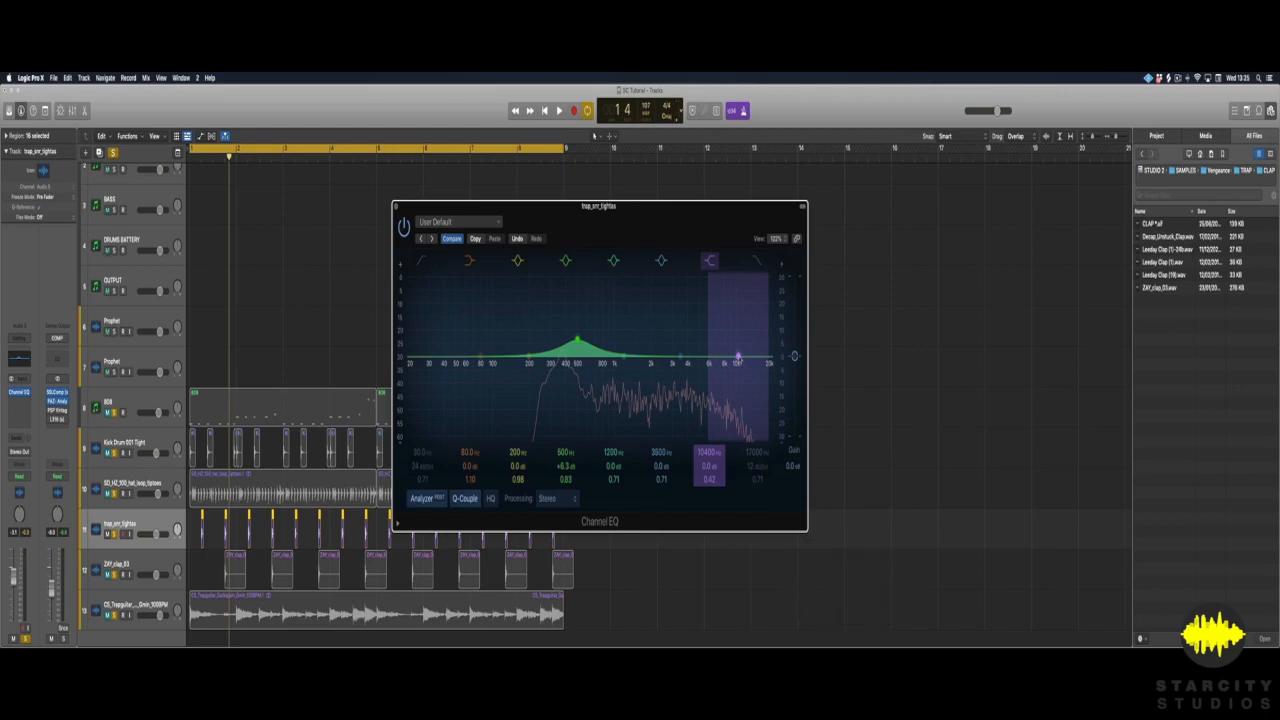
Boost the 10400 Hz high shelf of the snare EQ to +15.0 dB while the snare plays.
key("space")
mouse_move(739, 358)
left_mouse_down()
mouse_move(739, 310)
mouse_move(738, 338)
left_mouse_up()
key("space")
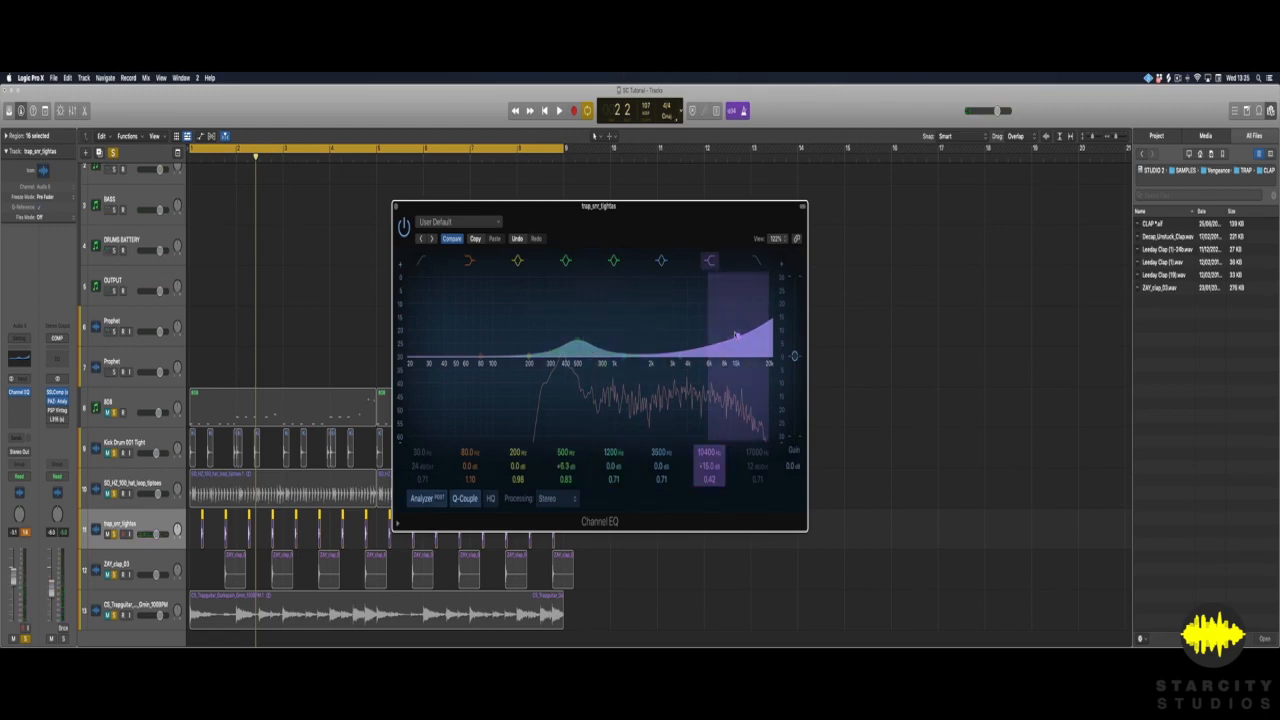
Flatten the snare EQ's high shelf to 0.0 dB and boost its upper-mid band at 3000 Hz to +18.7 dB during playback.
left_click_drag(738, 338, 740, 385)
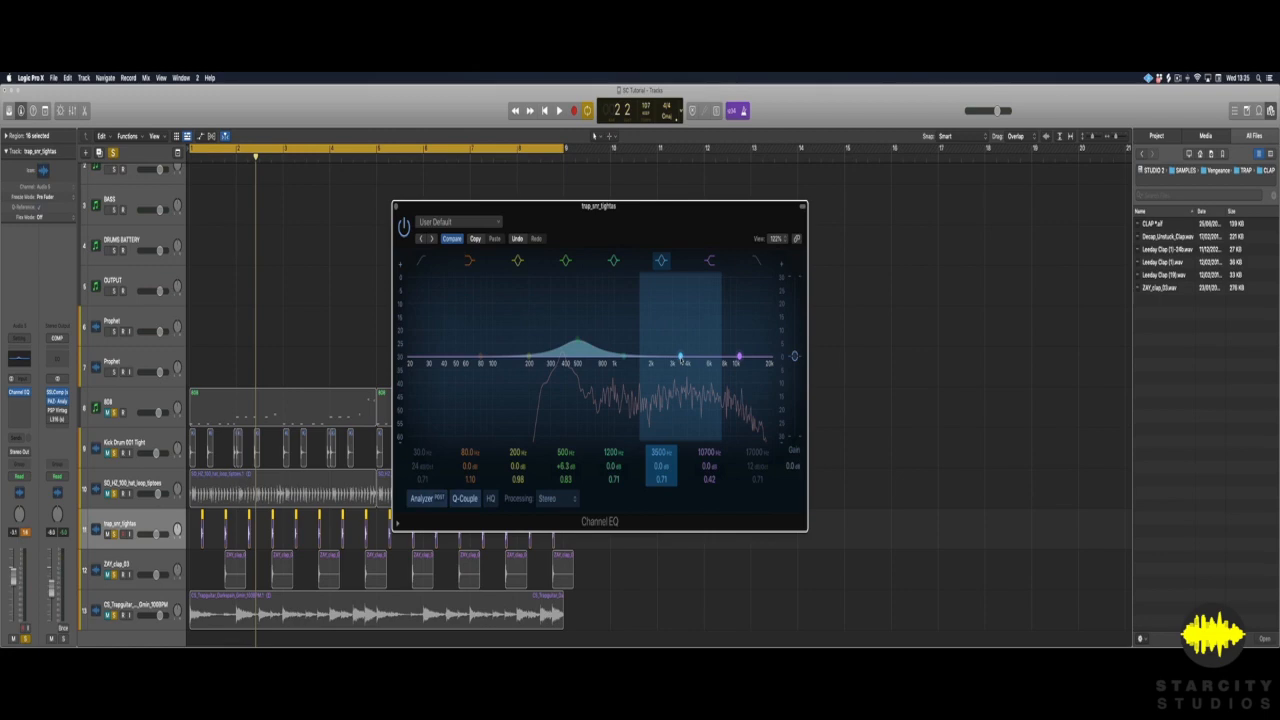
key("space")
left_click_drag(681, 358, 673, 348)
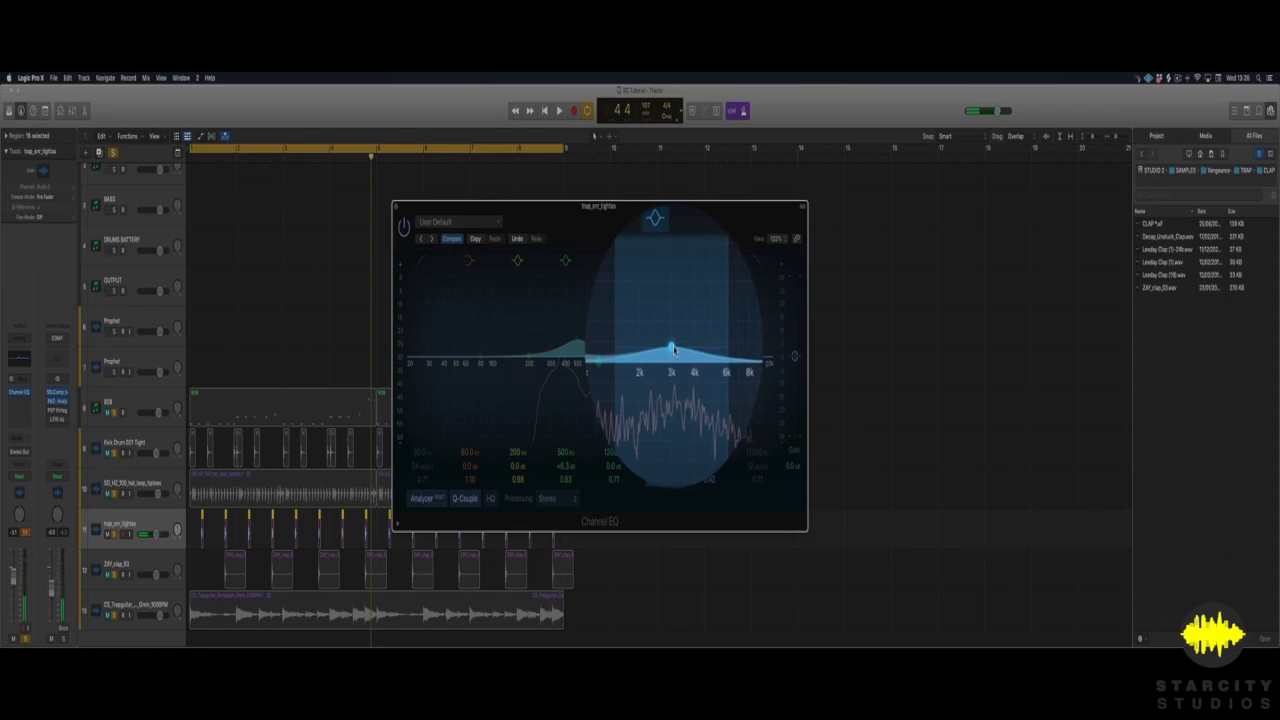
left_click_drag(673, 348, 674, 300)
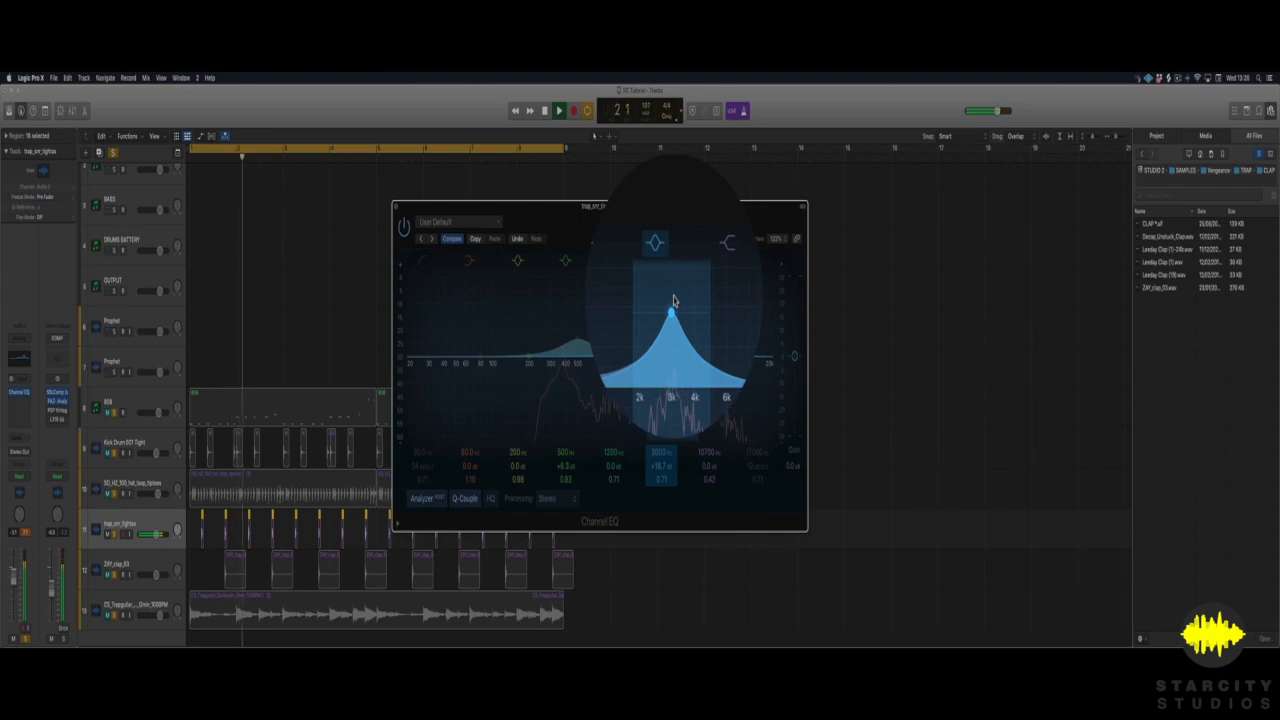
key("space")
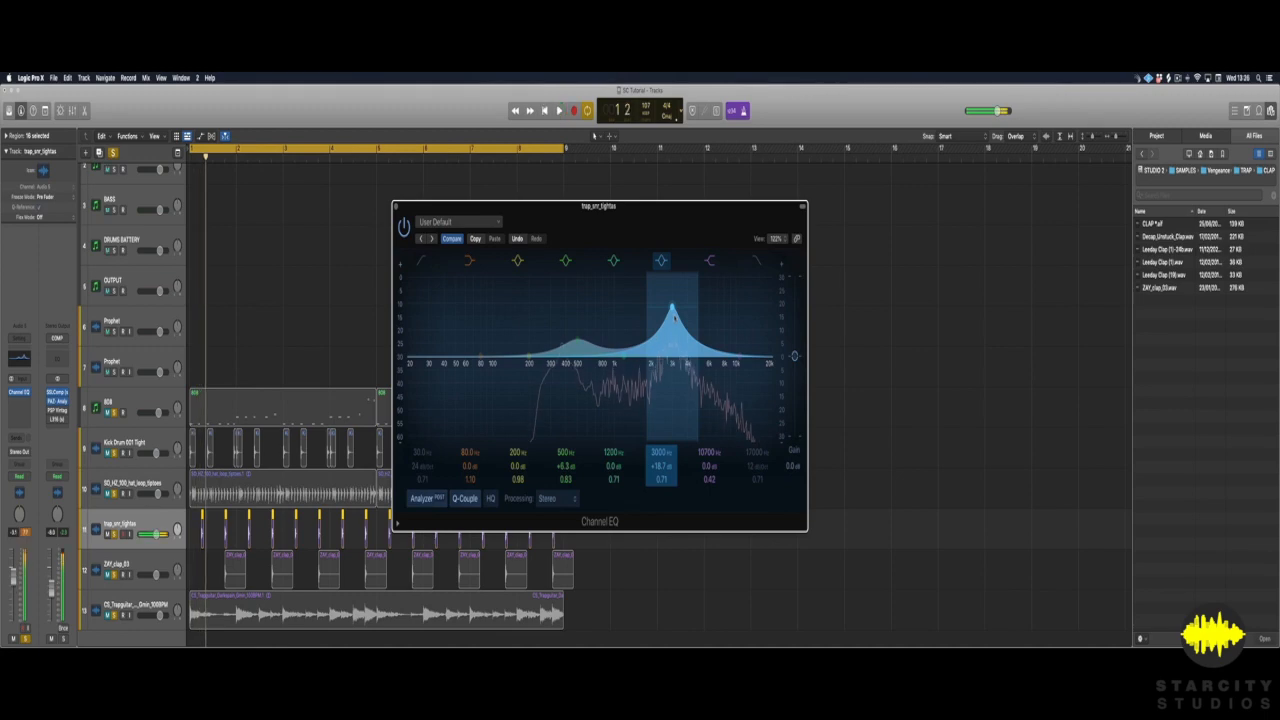
Lower the snare EQ's 3000 Hz boost to +3.0 dB and narrow it to a Q of 1.20 while playing.
left_click_drag(673, 312, 678, 362)
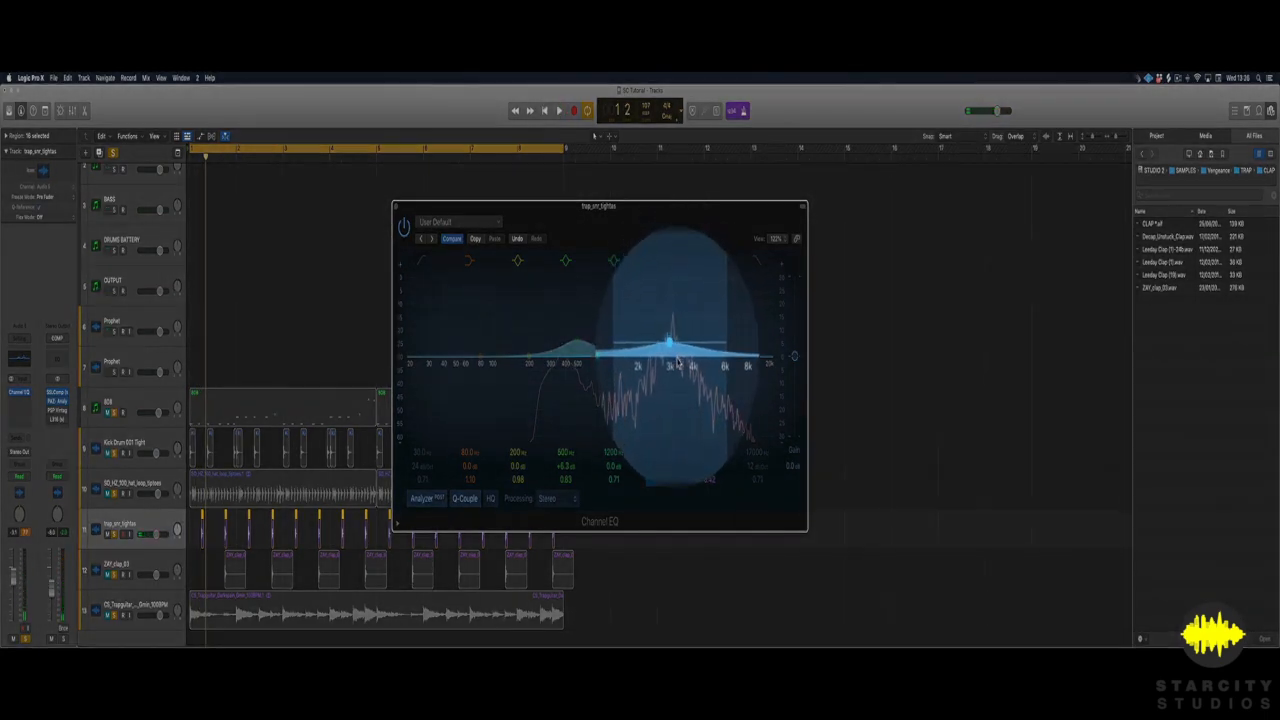
key("space")
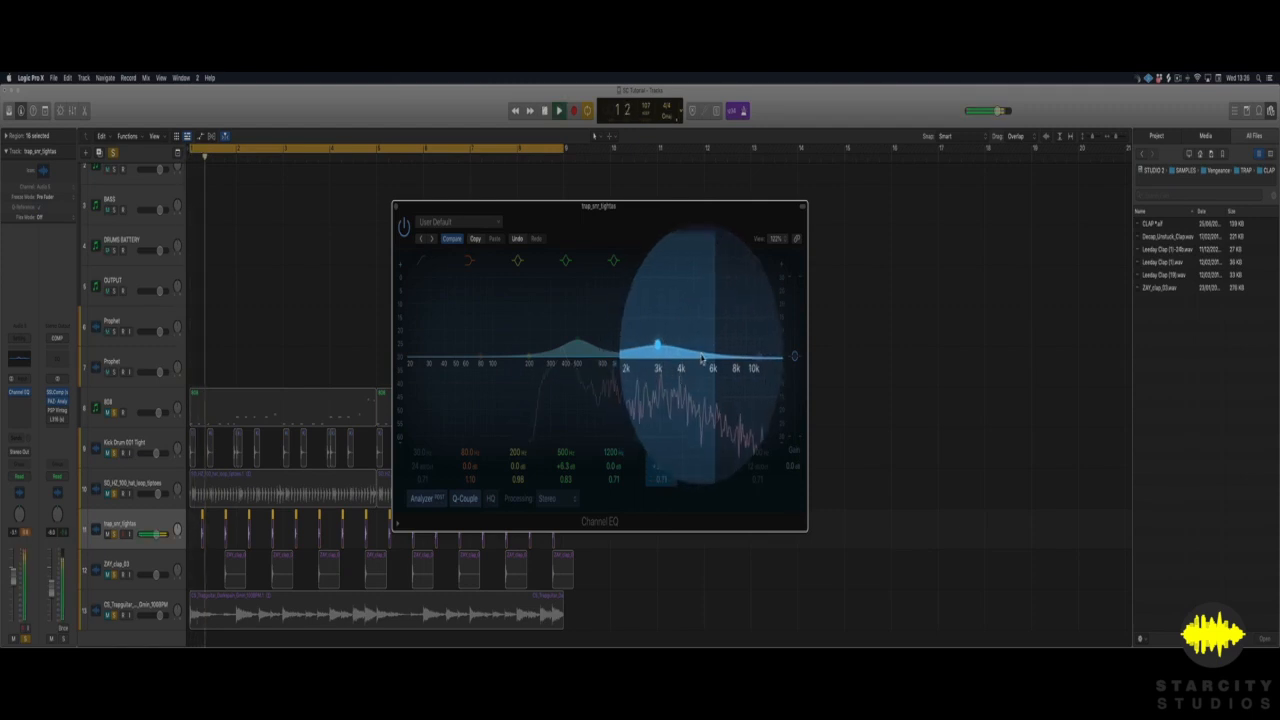
left_click_drag(709, 348, 707, 352)
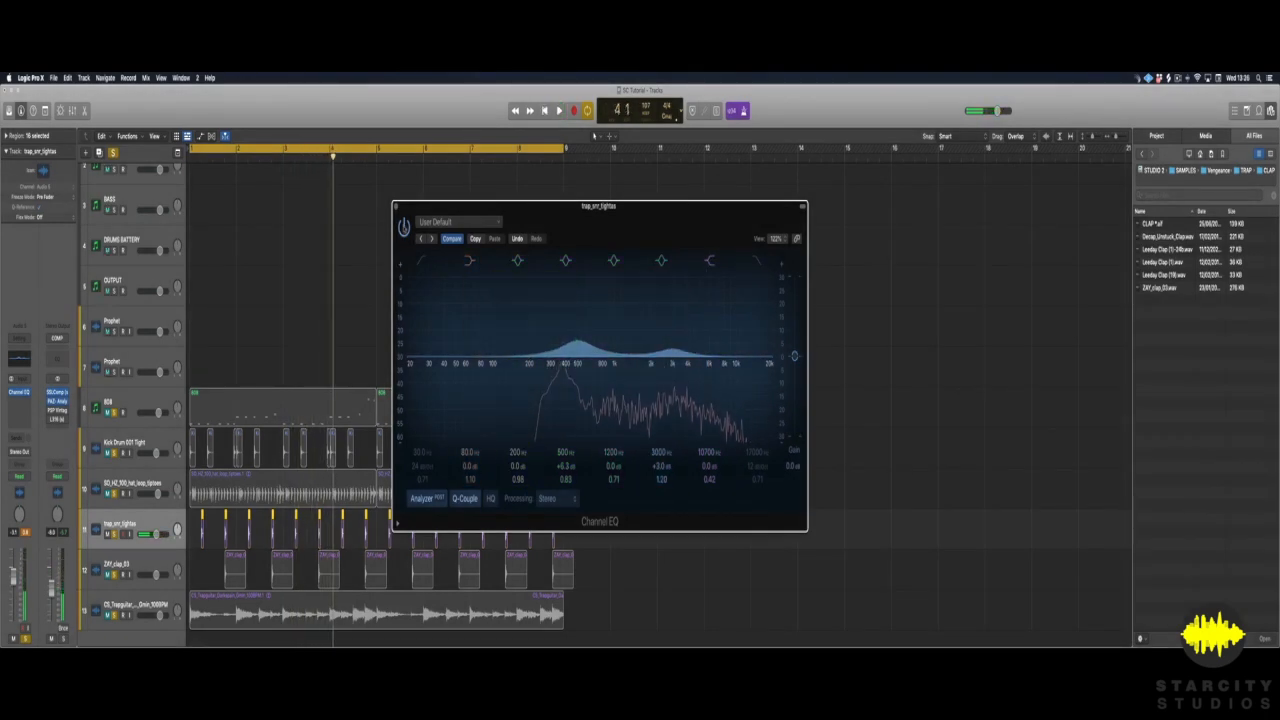
Play the snare with its Channel EQ bypassed and re-enabled to compare the two EQ boosts with the original sound.
key("space")
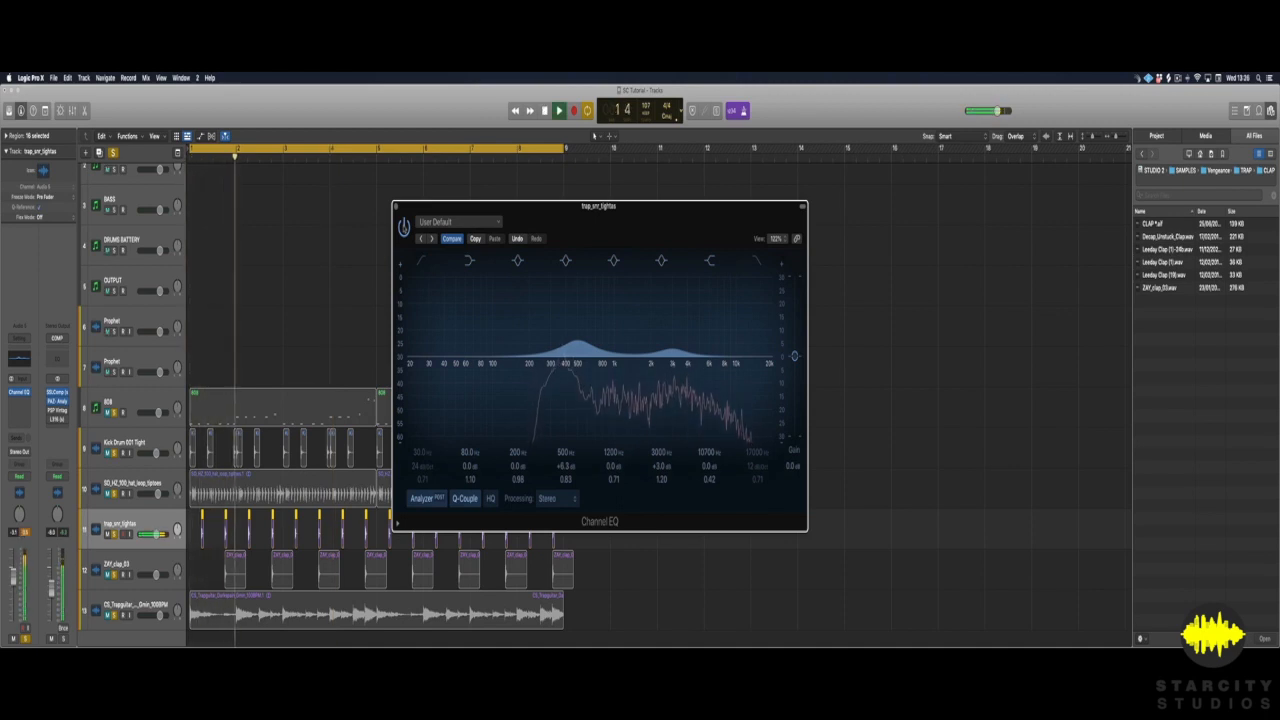
left_click(405, 228)
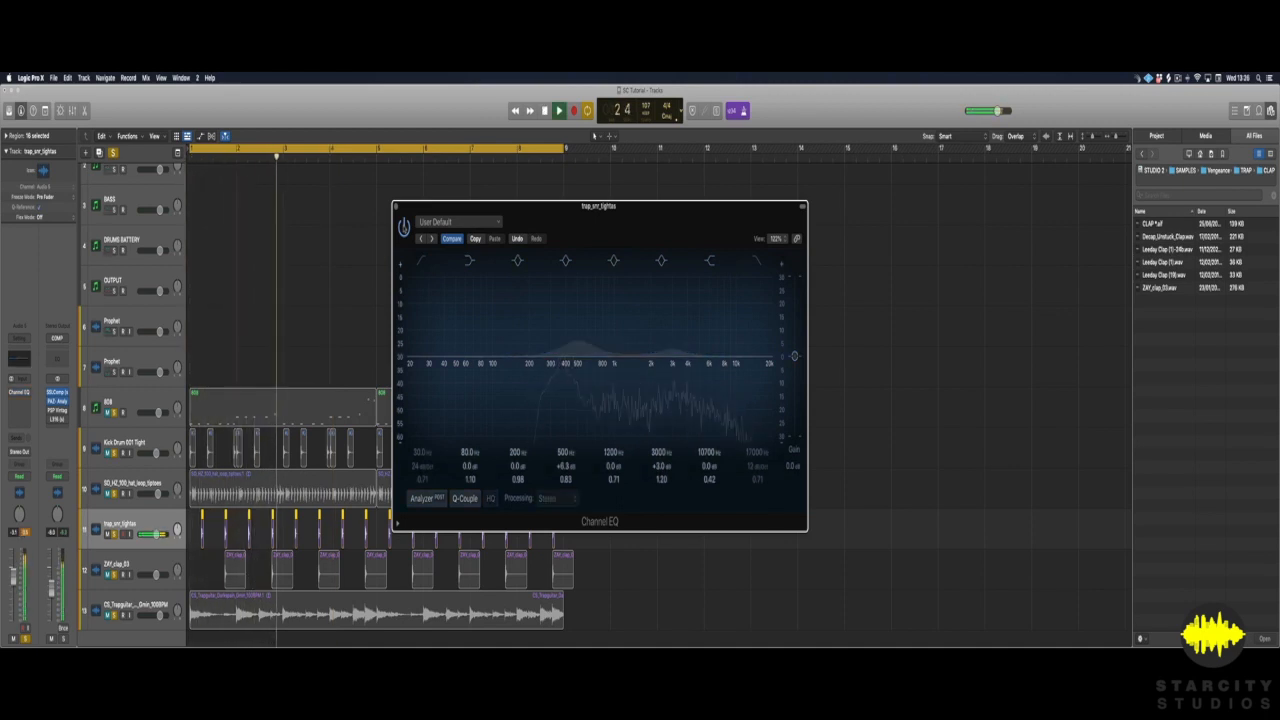
left_click(404, 227)
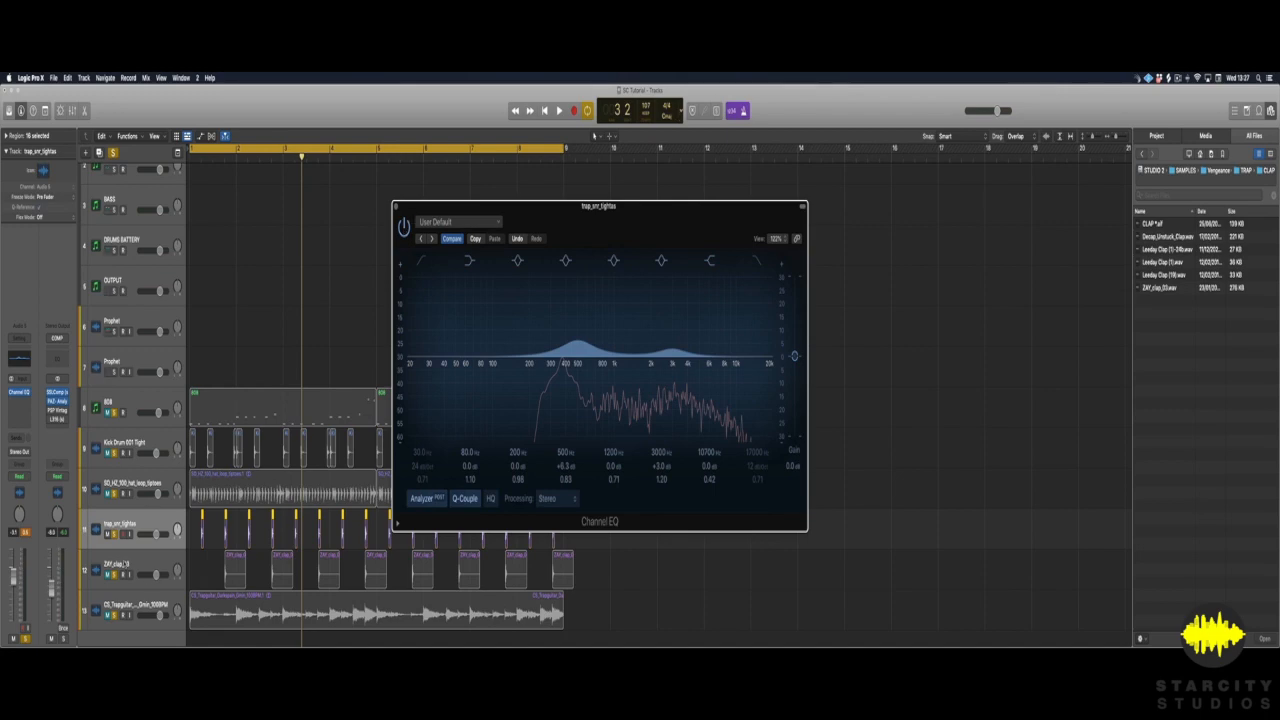
Select the ZAY_clap_03 track, play the beat and close the snare's EQ window.
left_click(128, 564)
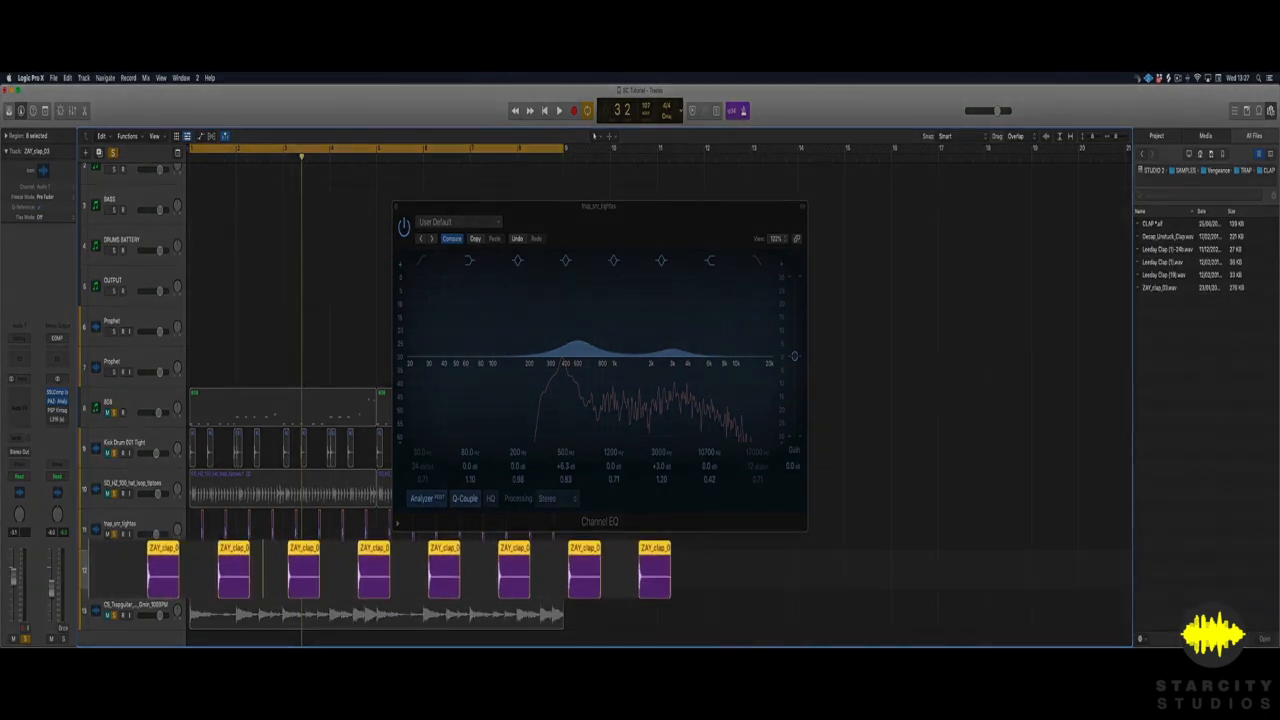
key("space")
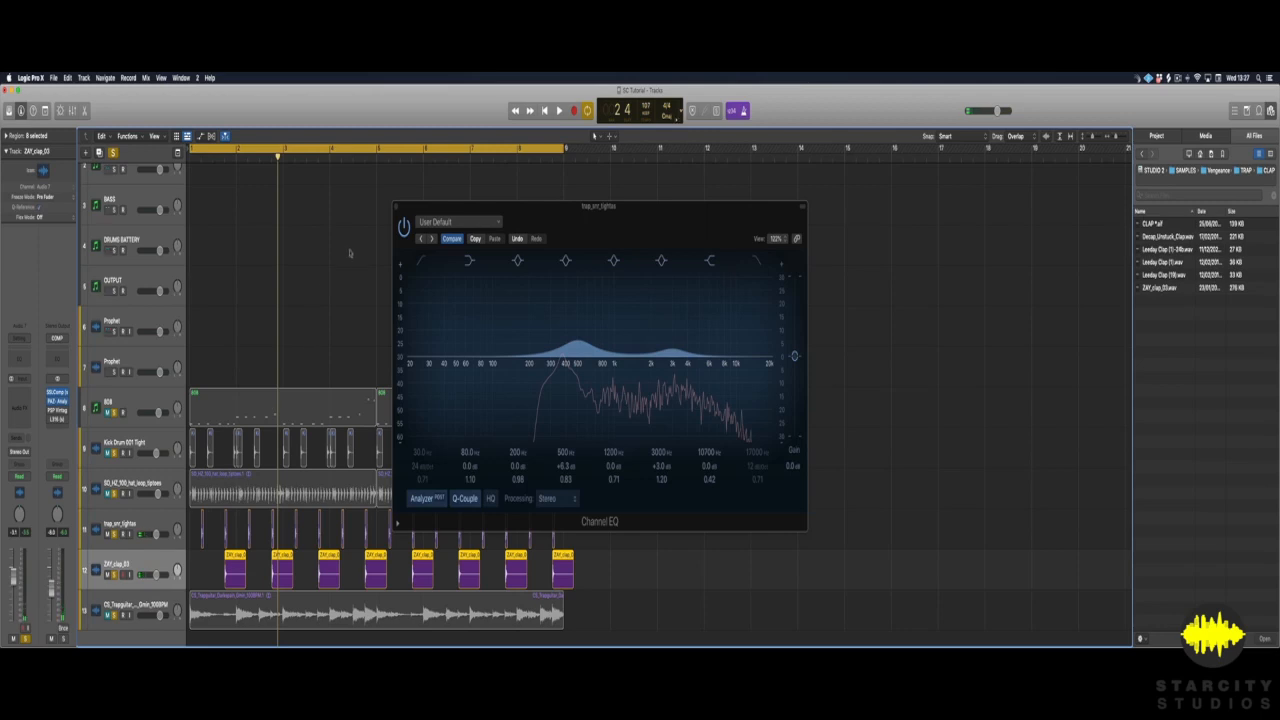
key("super+w")
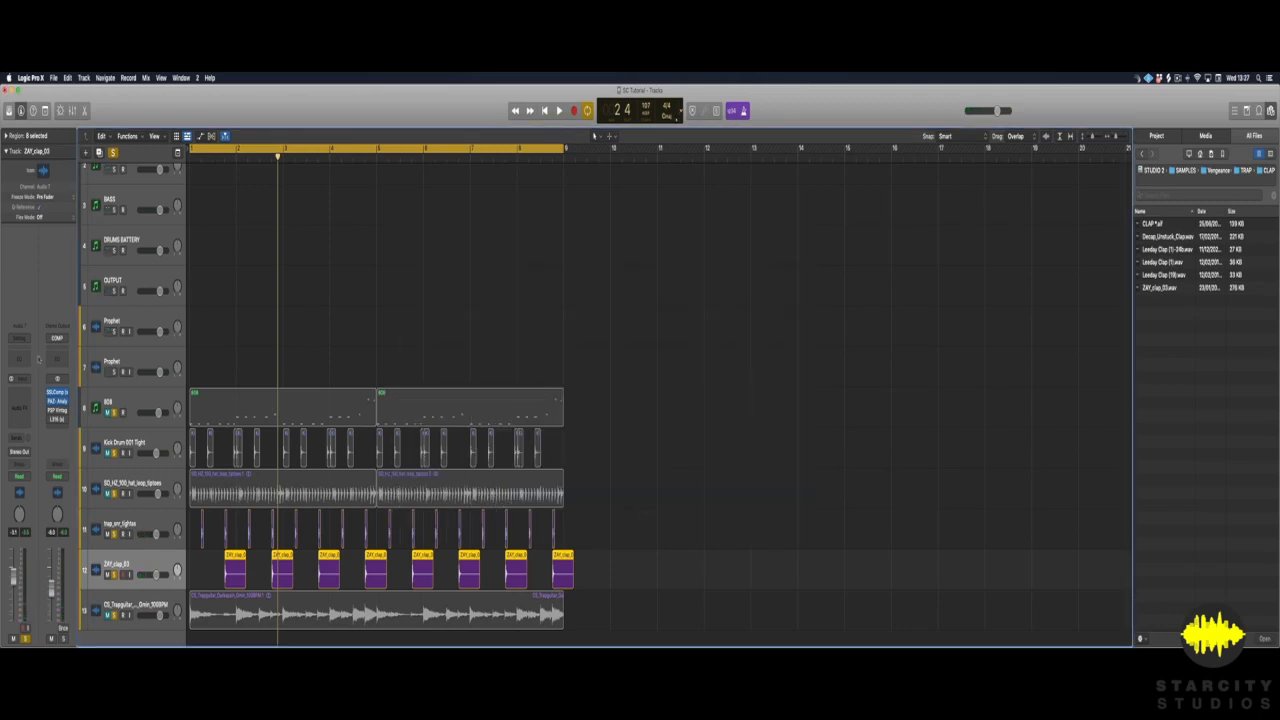
Add a Channel EQ to the ZAY_clap_03 track and turn on its Analyzer.
left_click(21, 360)
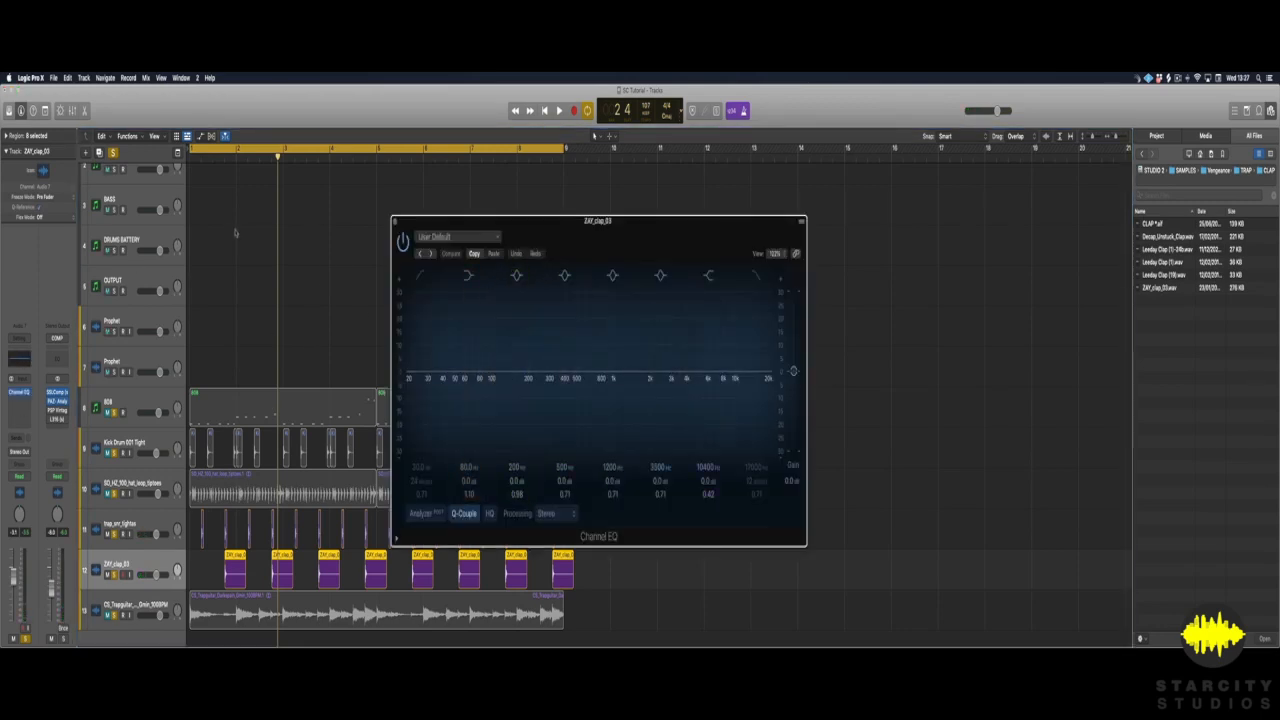
left_click_drag(565, 226, 525, 226)
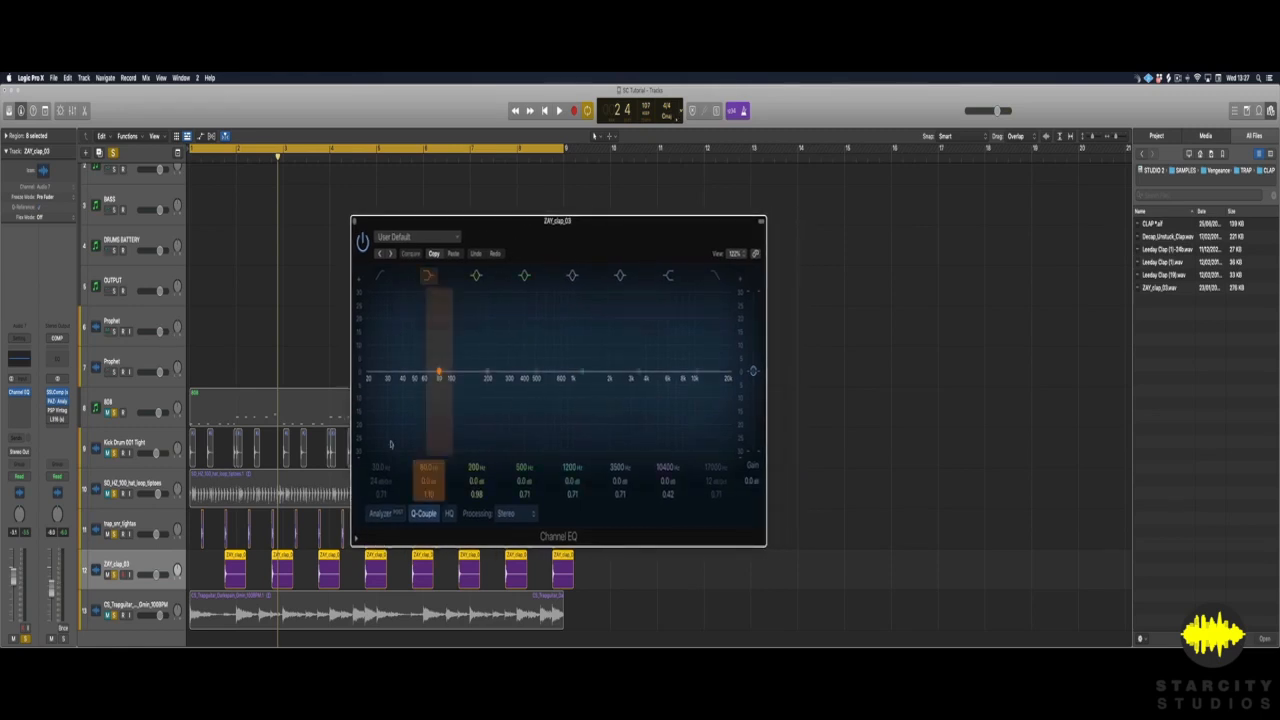
left_click(379, 514)
Play the clap and boost the 500 Hz band of its Channel EQ to +4.7 dB.
key("space")
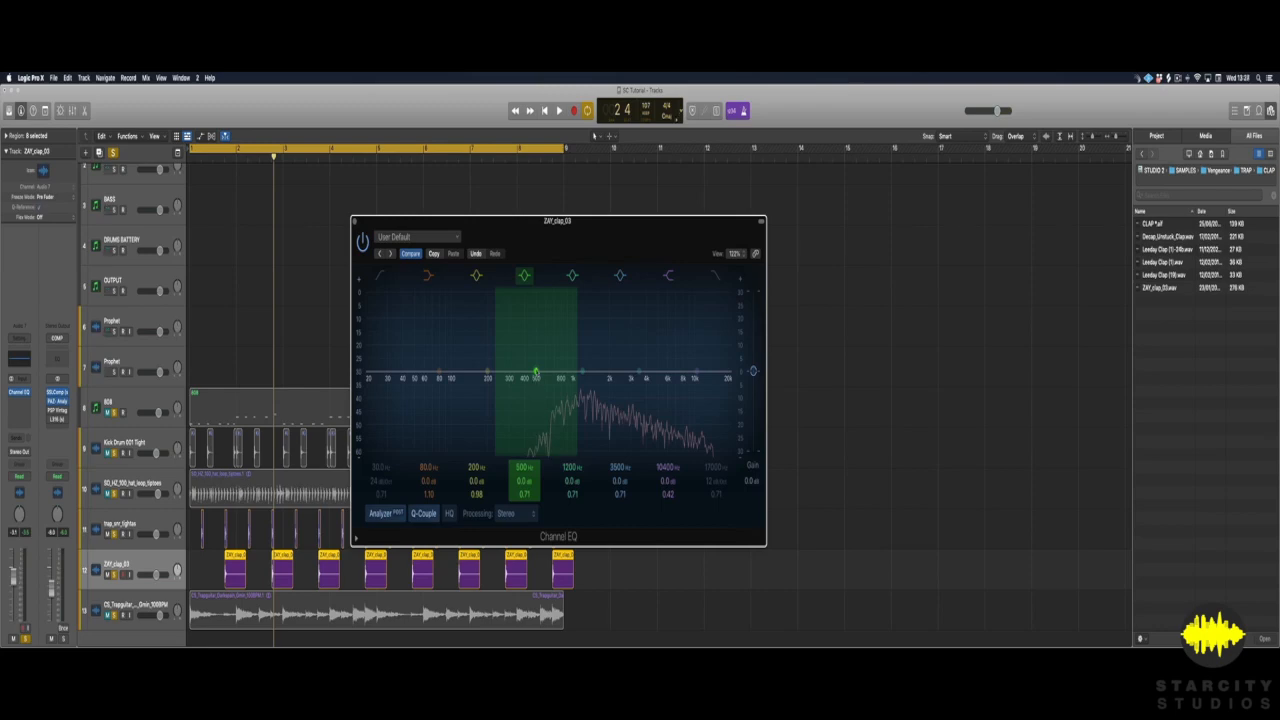
key("space")
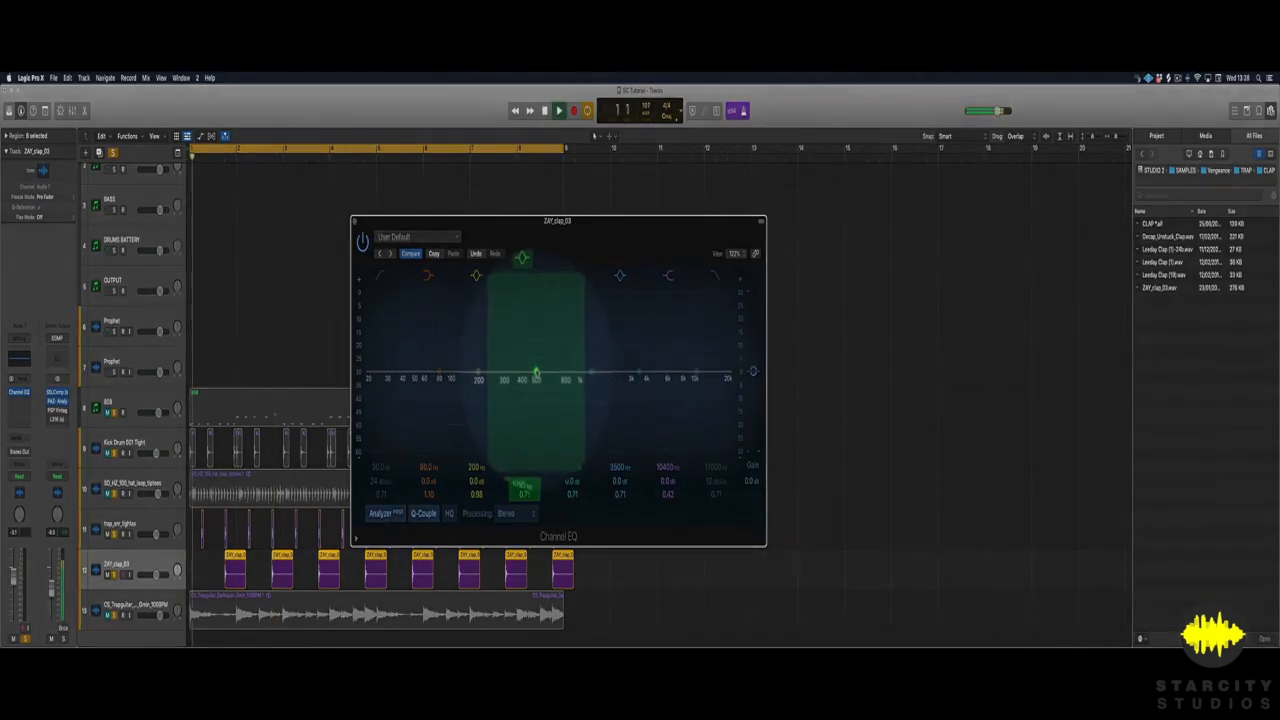
left_click_drag(537, 372, 537, 358)
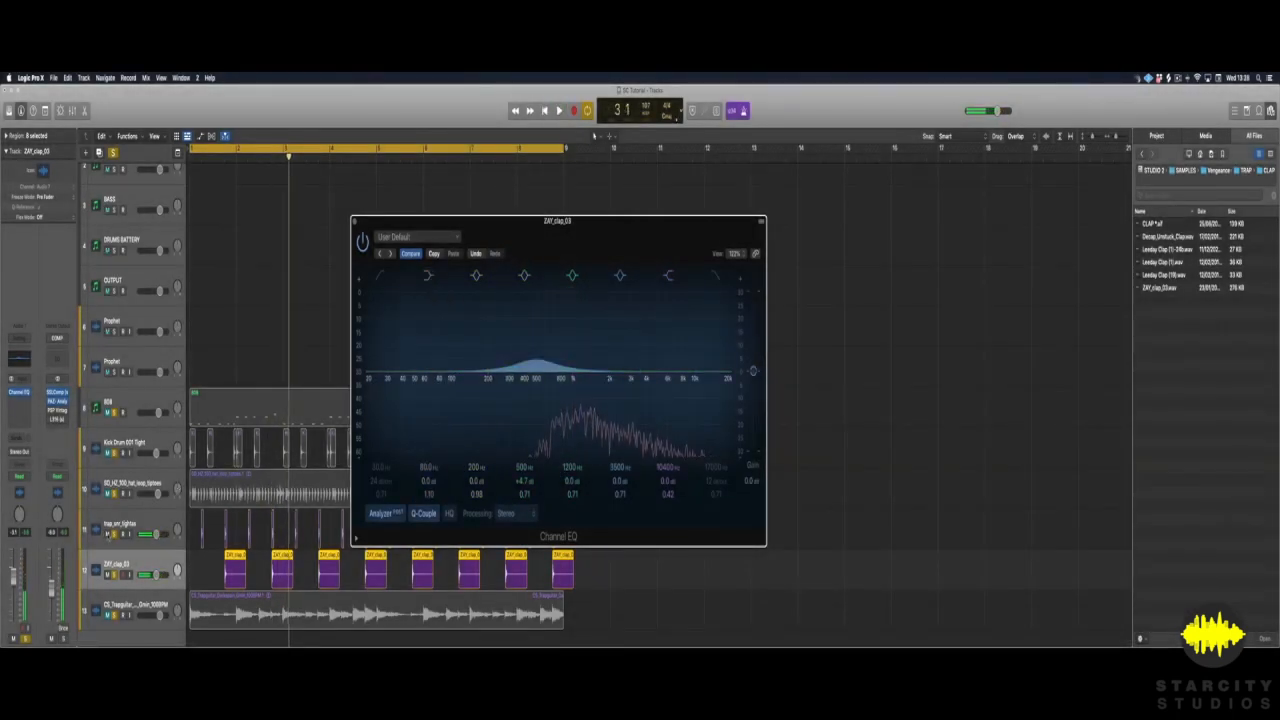
Mute the snare track and play the clap from the start with its Channel EQ on and bypassed to compare.
left_click(109, 536)
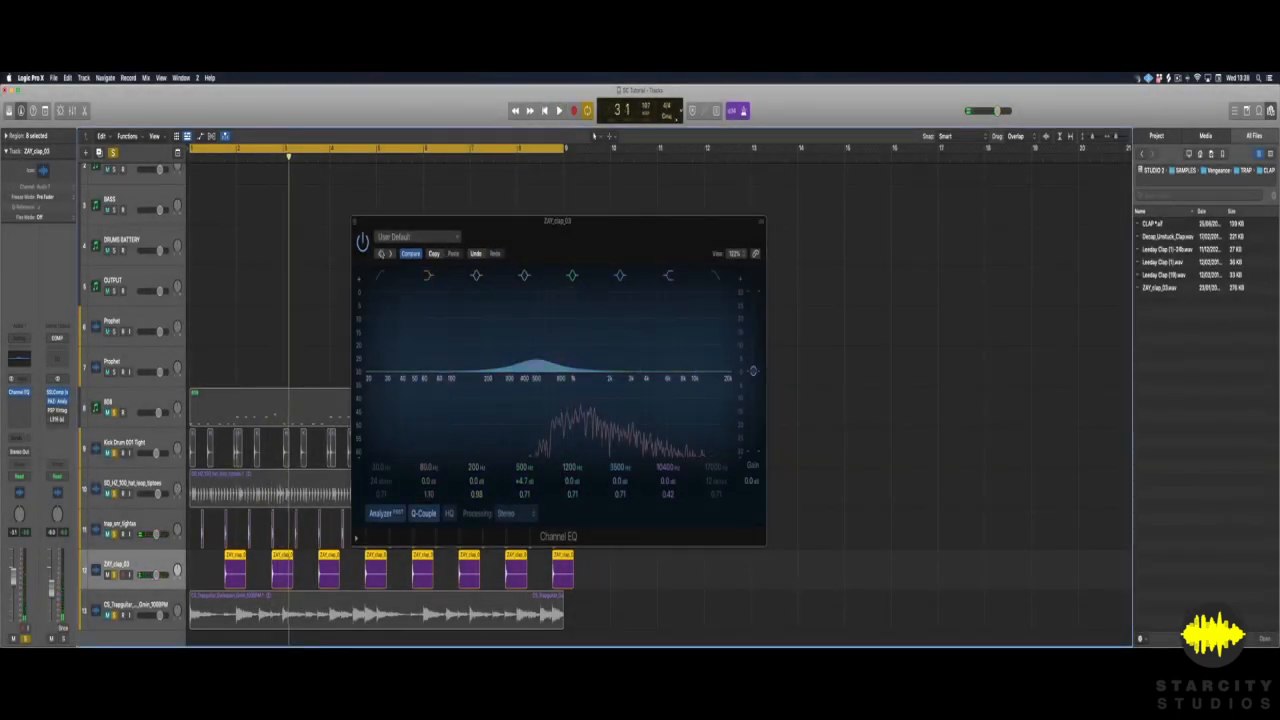
key("Return")
key("space")
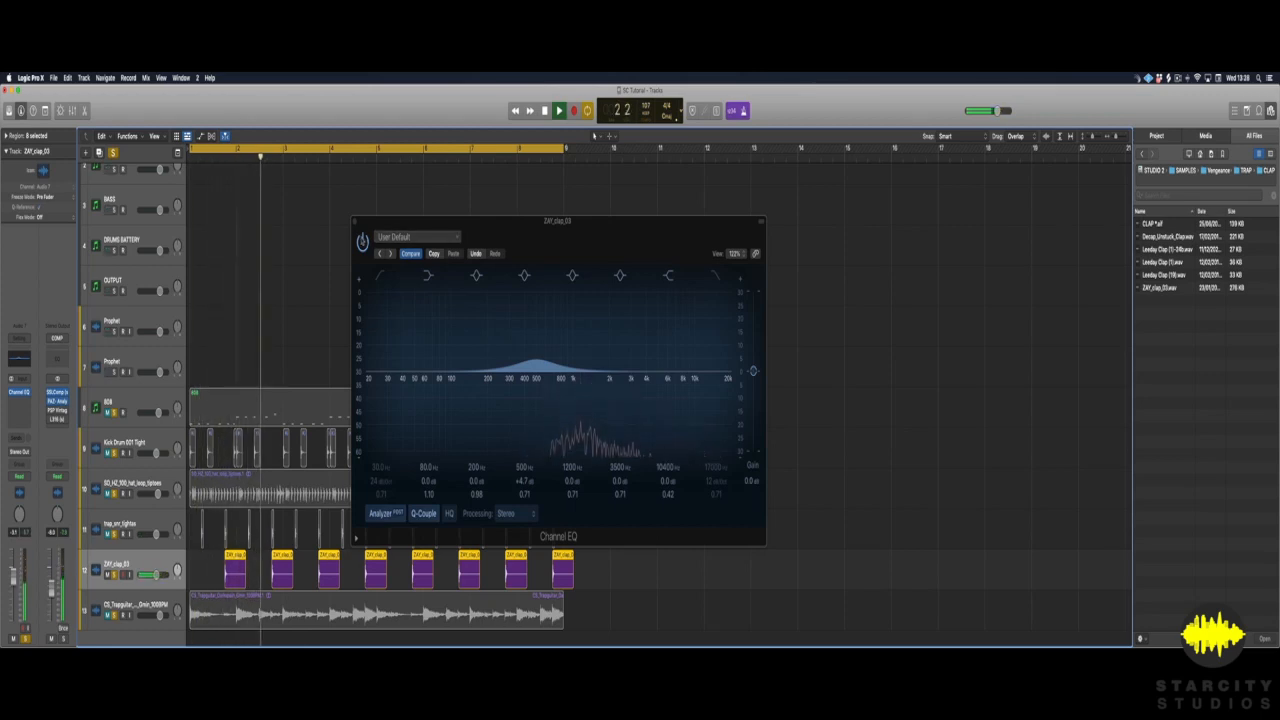
left_click(362, 241)
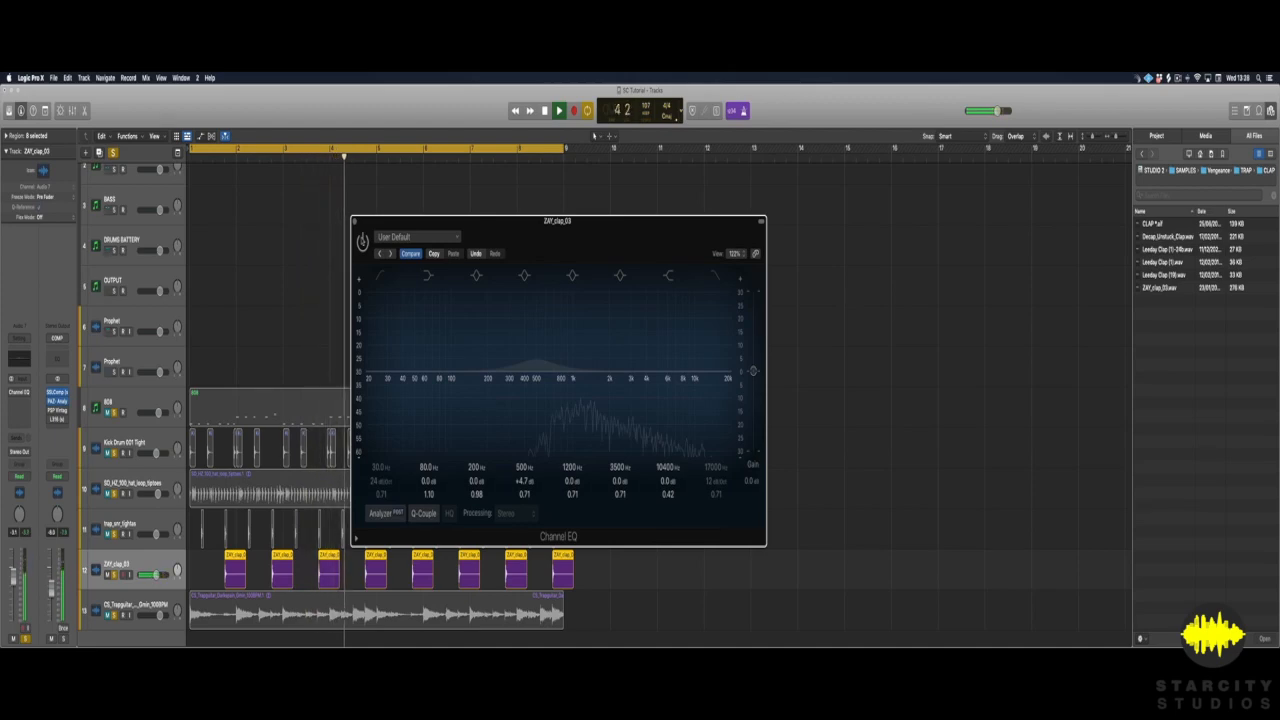
left_click(362, 241)
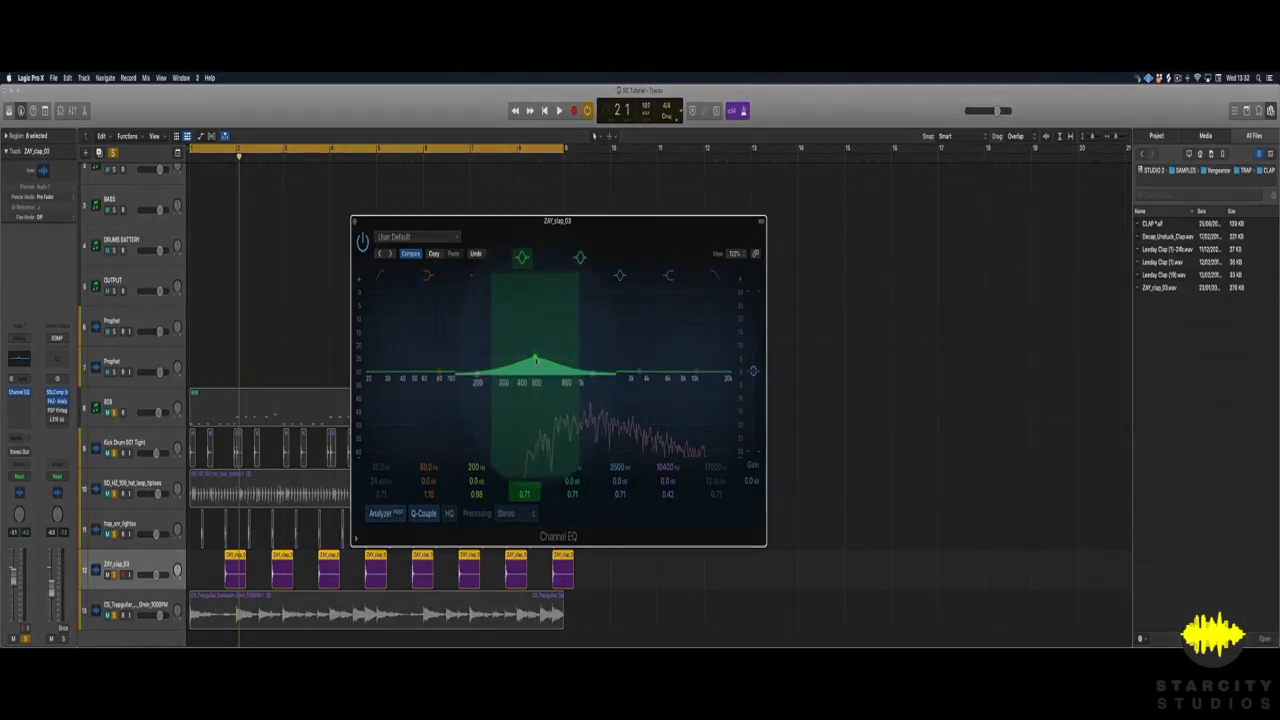
Widen the clap EQ's 500 Hz boost to a Q of 0.15 at +11.6 dB during playback.
key("space")
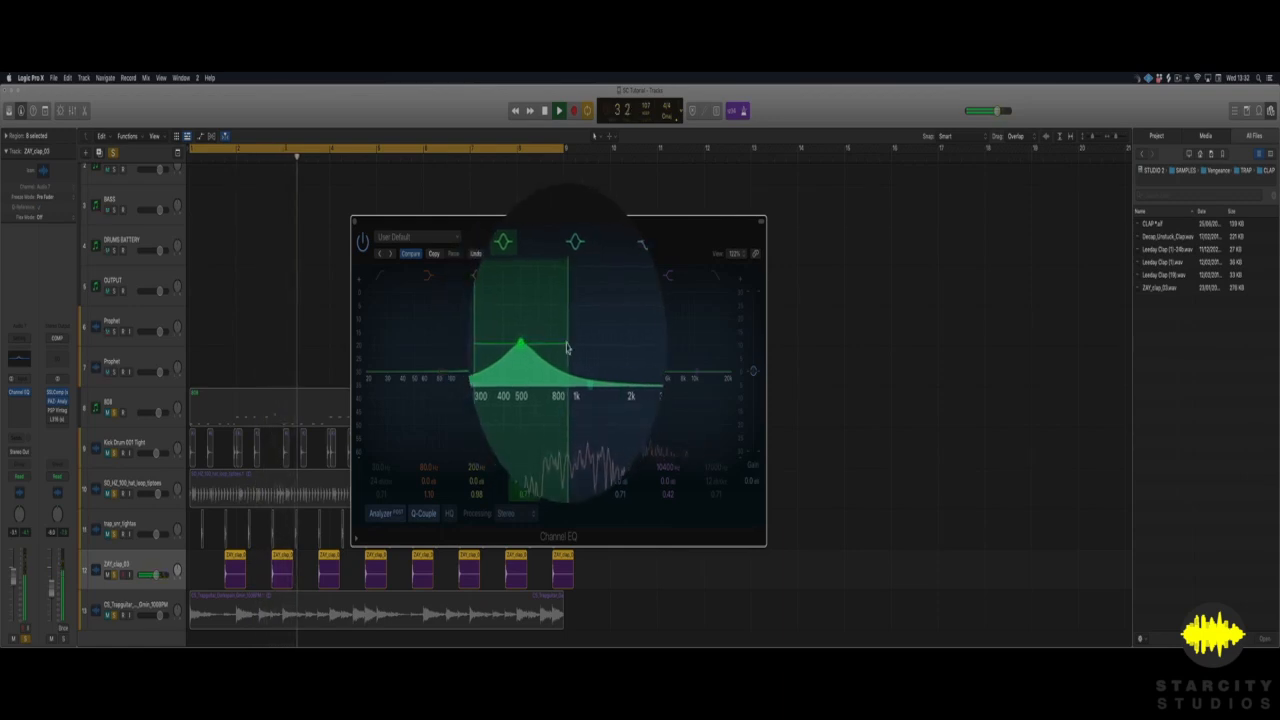
left_click_drag(568, 343, 578, 343)
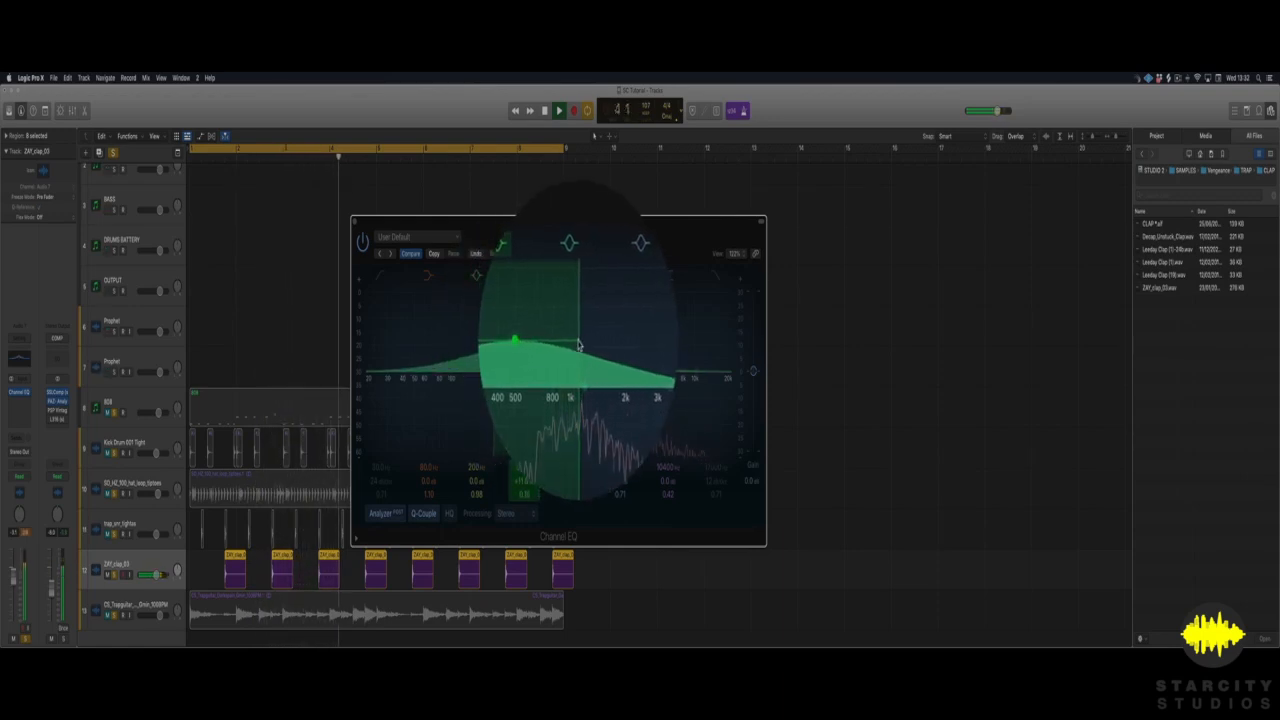
key("space")
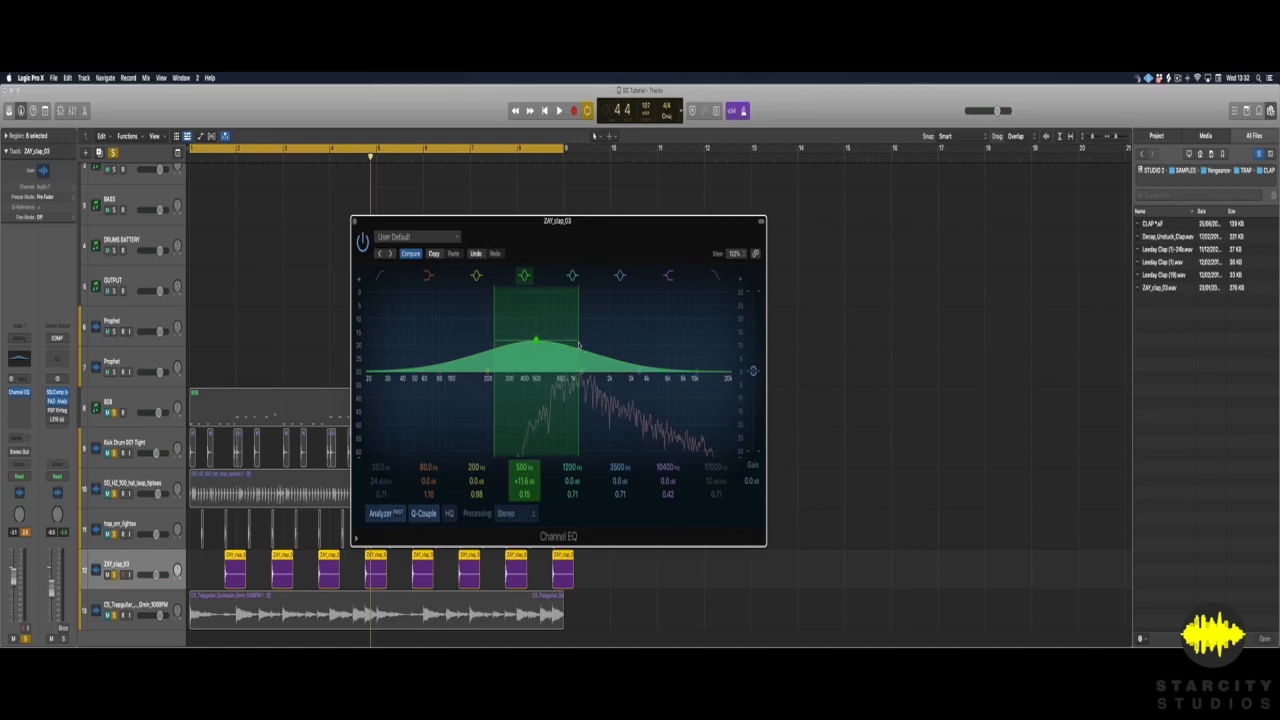
Narrow the clap EQ's 500 Hz band to a Q of 0.83 and set its gain to +5.5 dB.
left_click_drag(577, 344, 553, 342)
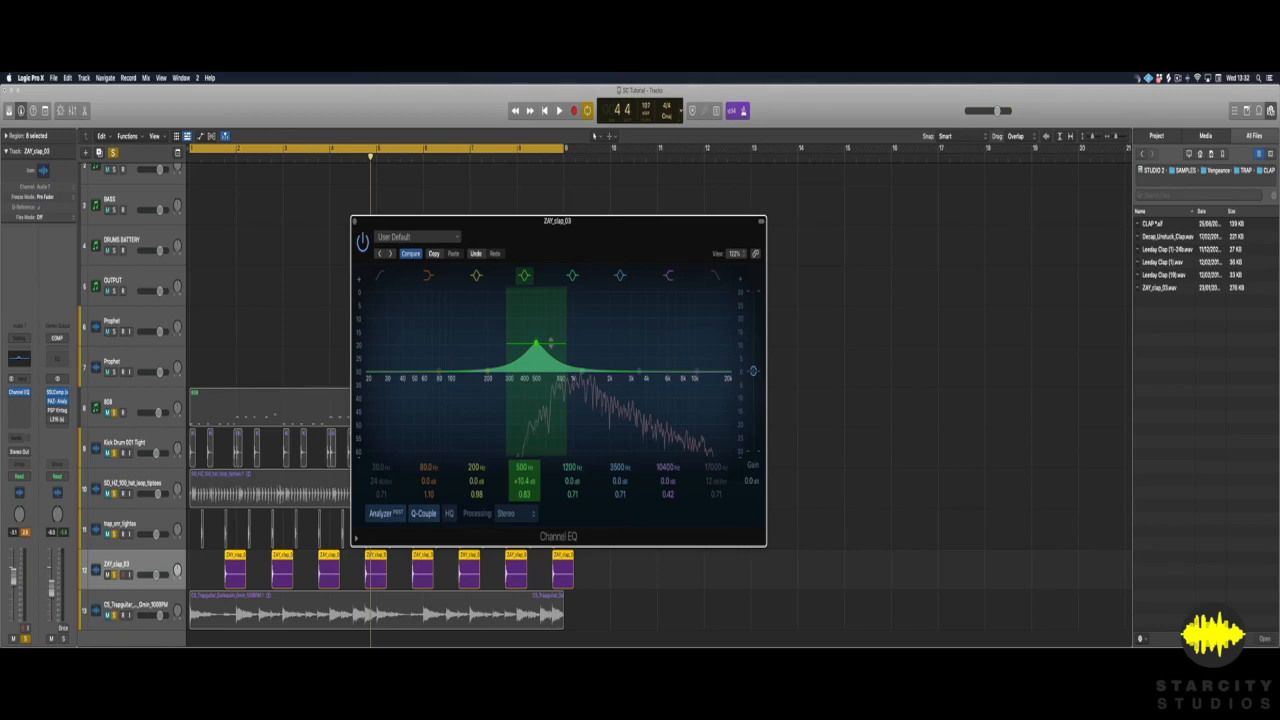
key("space")
left_click_drag(550, 343, 550, 357)
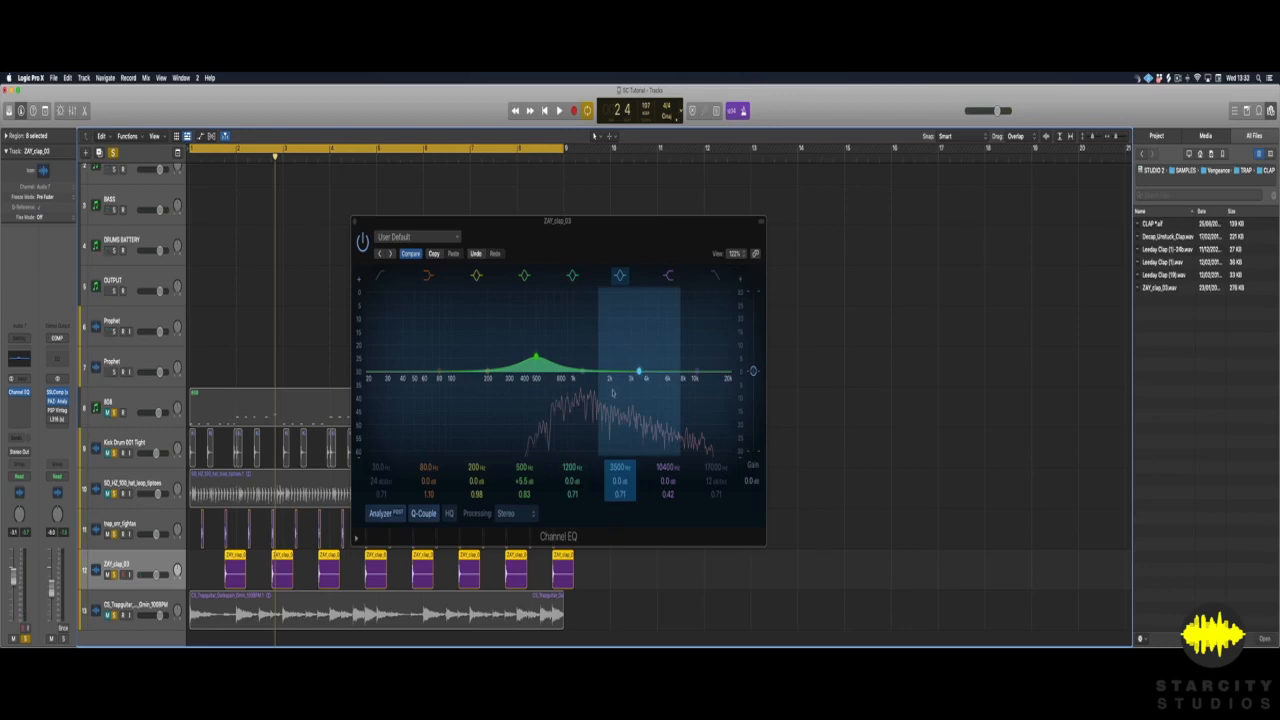
Move the clap EQ's 3500 Hz band to 3000 Hz and boost it to +5.0 dB during playback.
key("space")
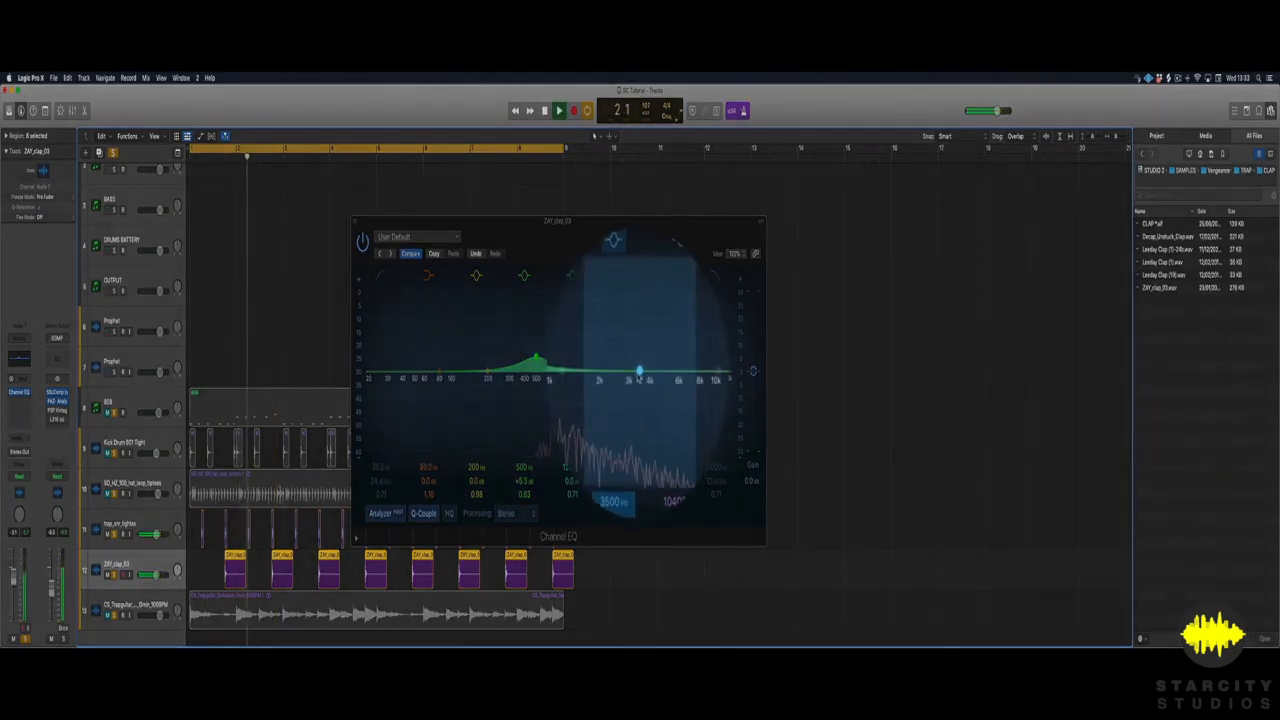
left_click_drag(624, 385, 628, 360)
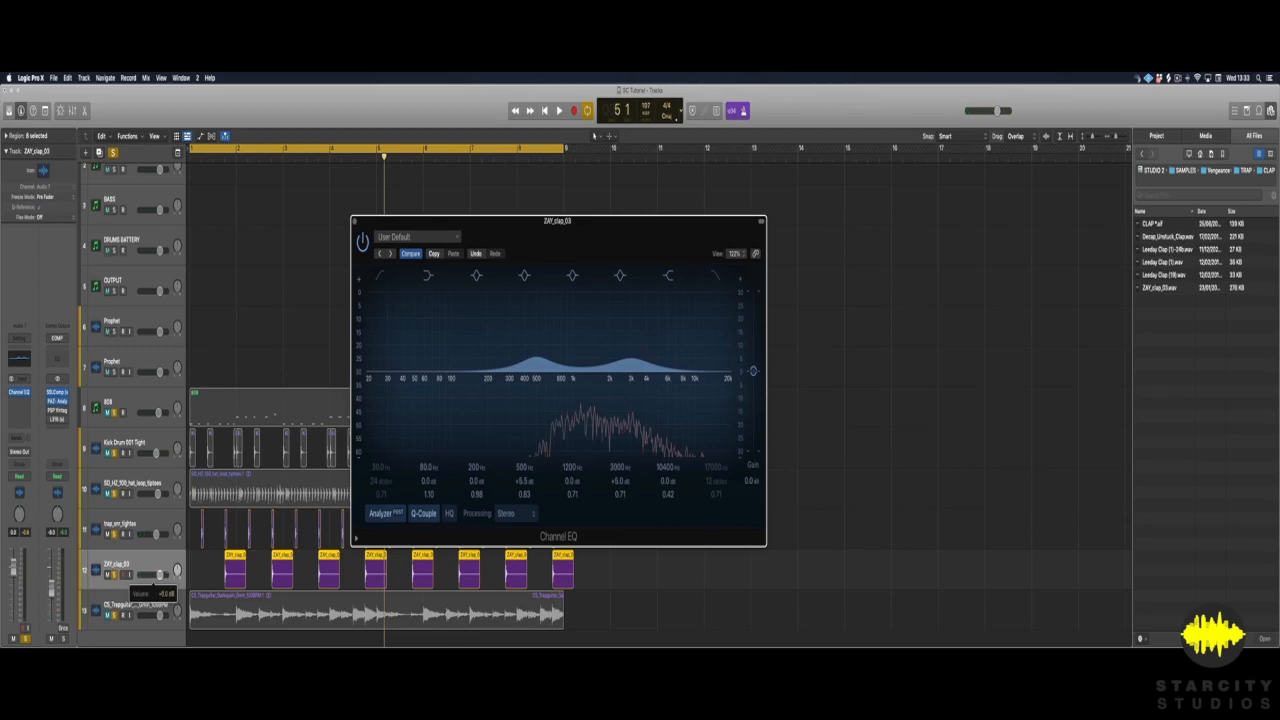
Raise the clap track's volume and play the beat to check the clap's level.
left_click(160, 575)
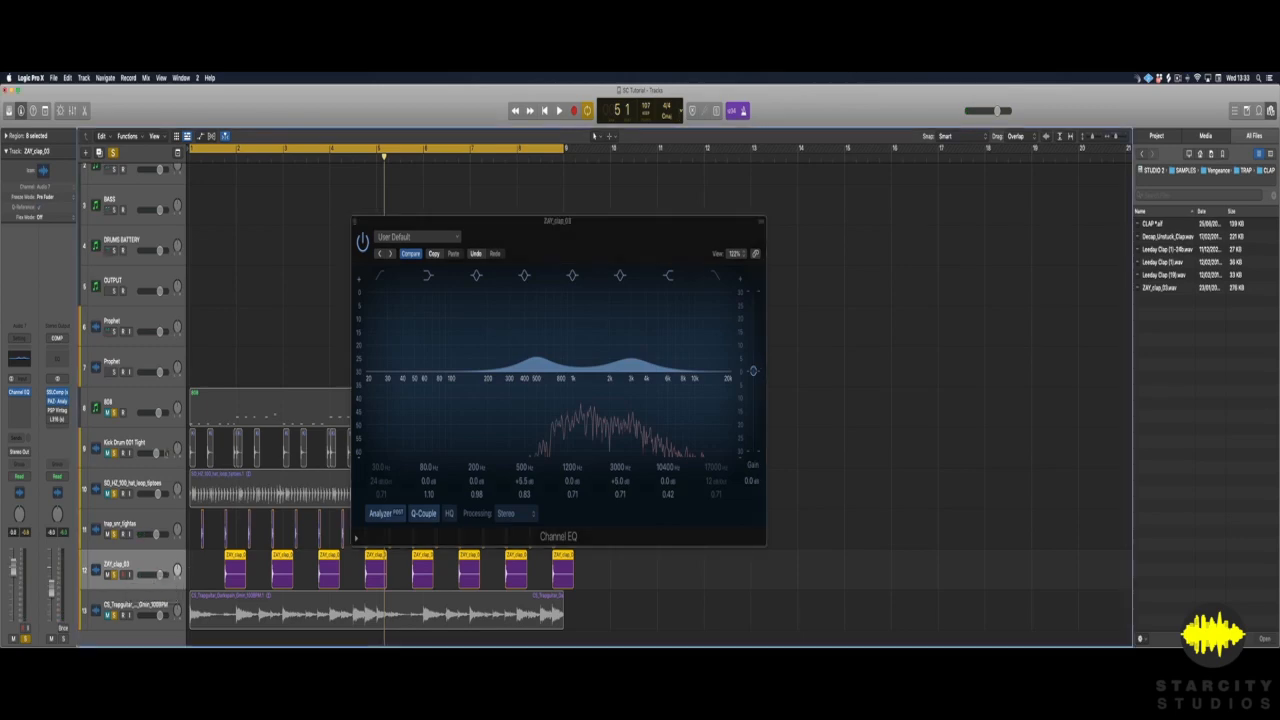
key("space")
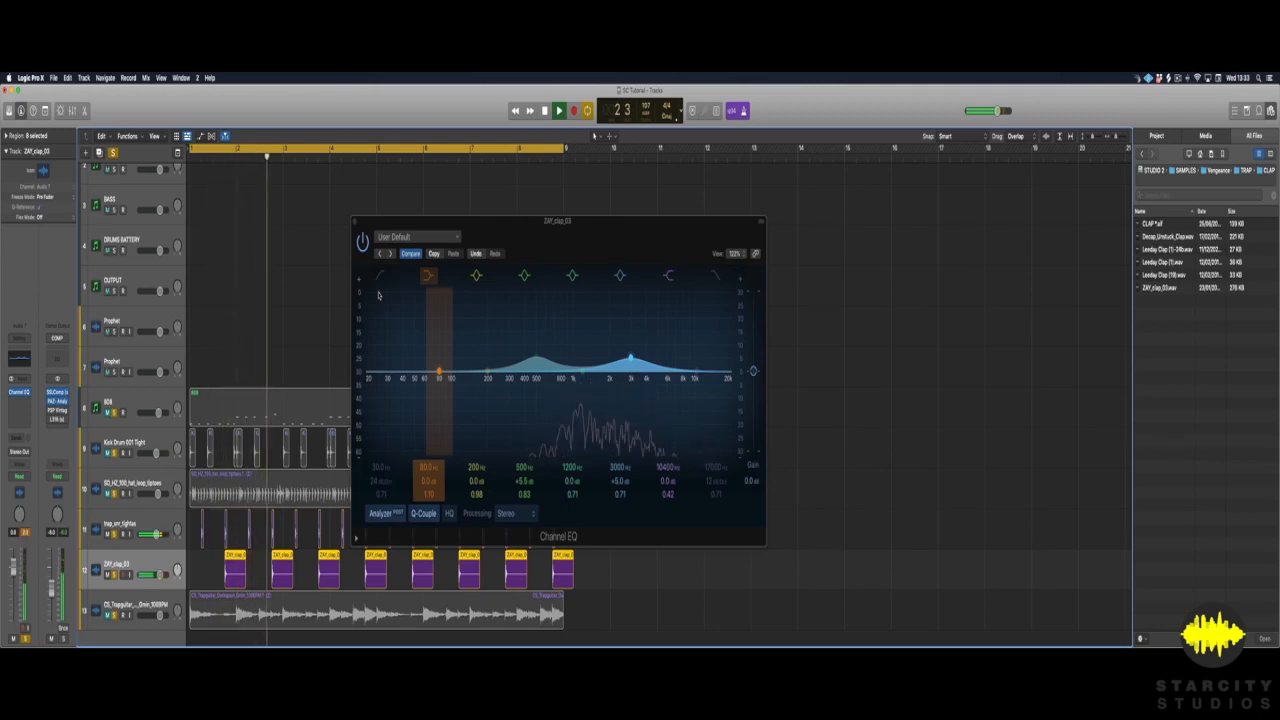
key("space")
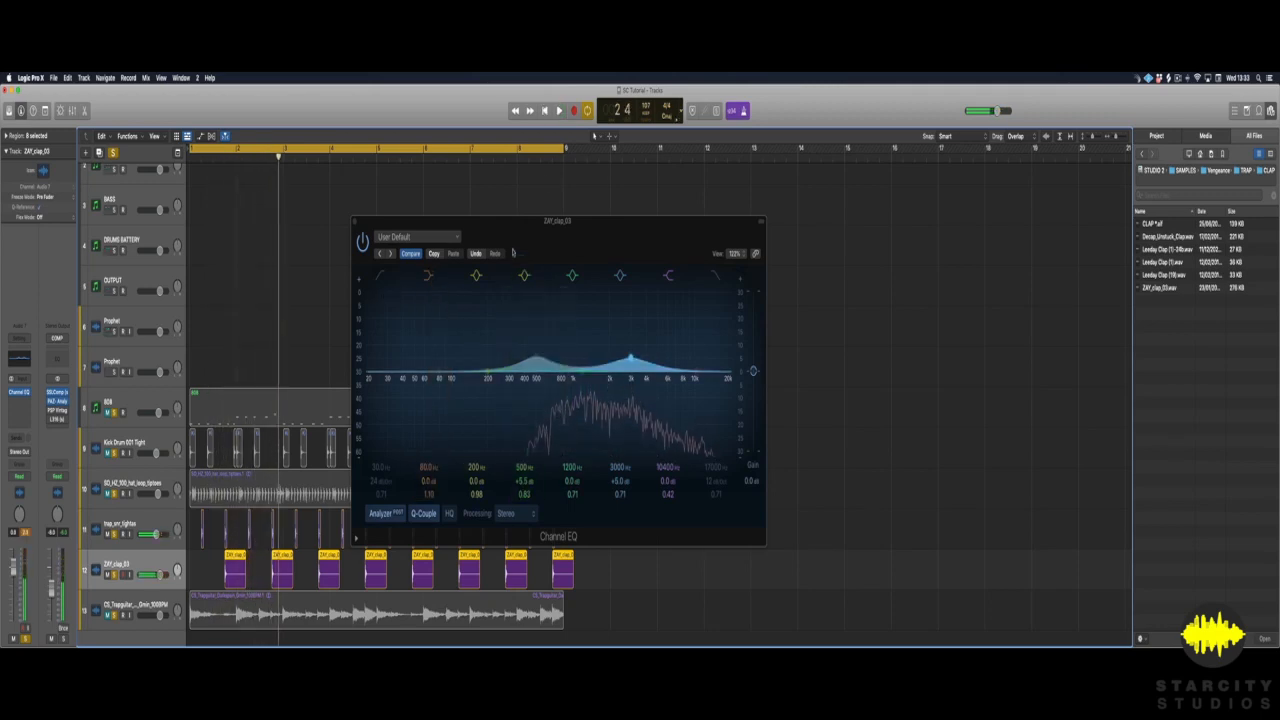
Send the clap track to Bus 1 and load the user channel strip setting HVERB on its aux channel.
left_click(19, 440)
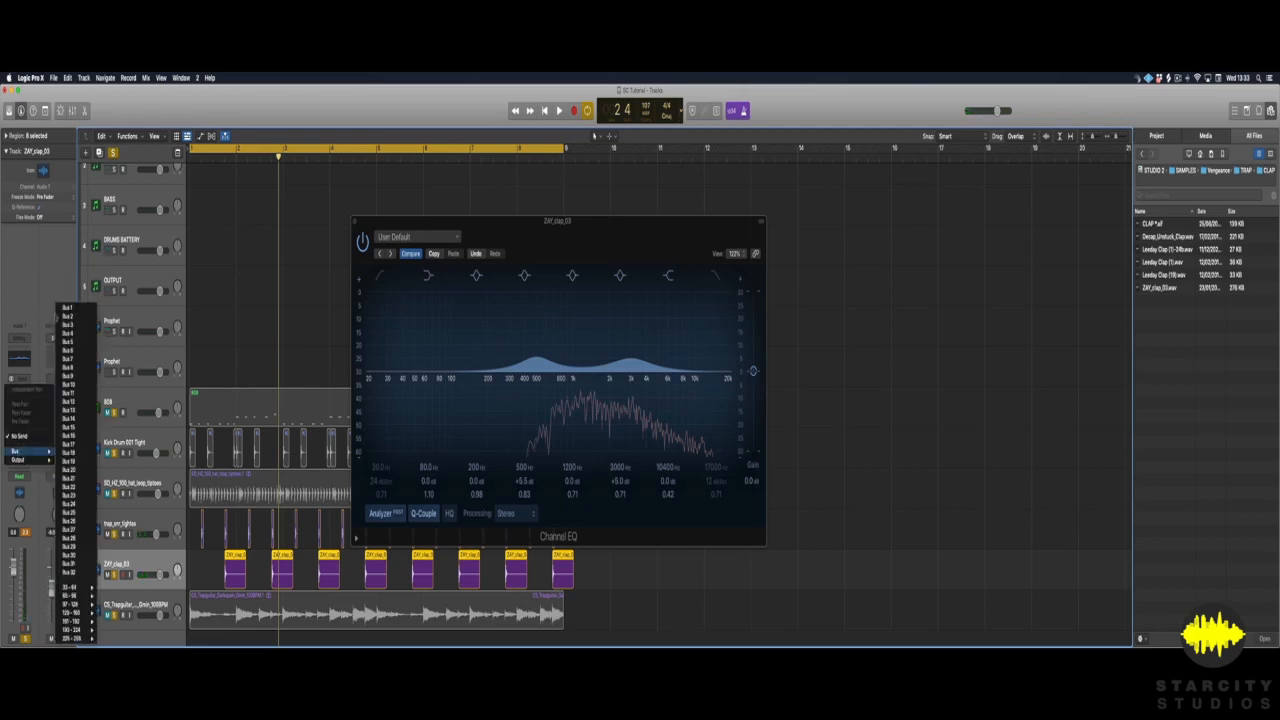
left_click(67, 309)
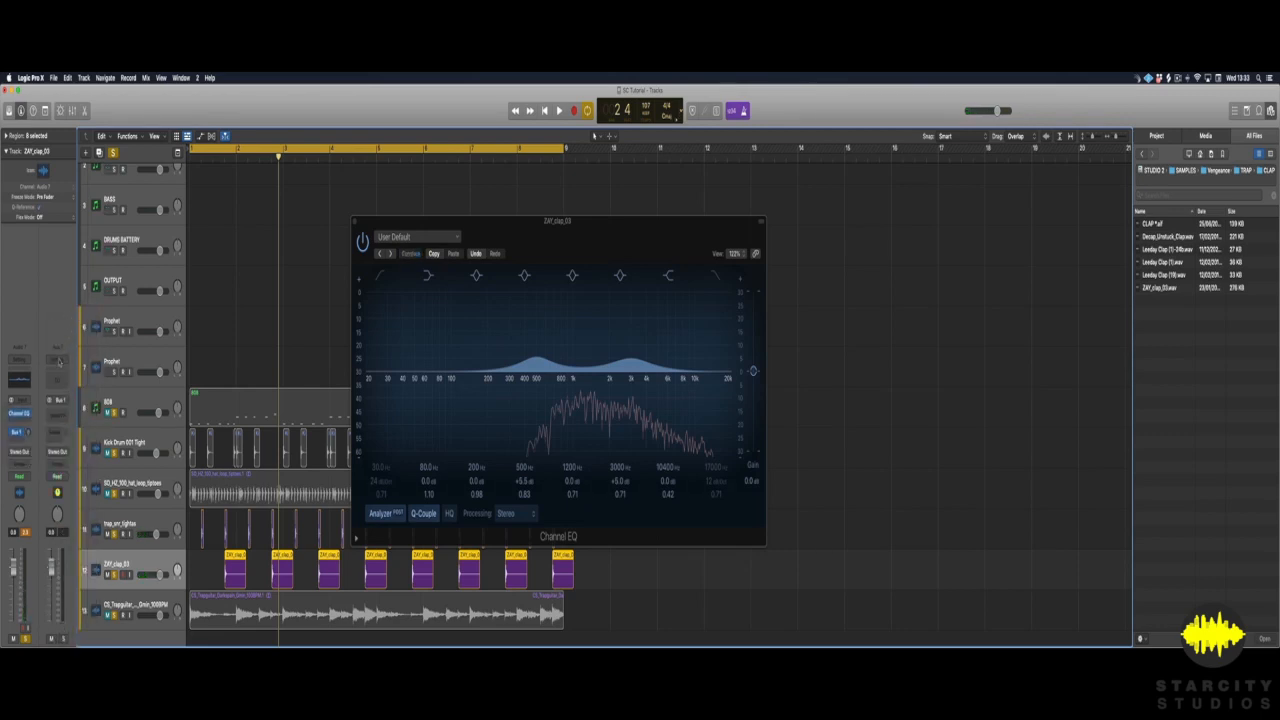
left_click(58, 362)
mouse_move(88, 530)
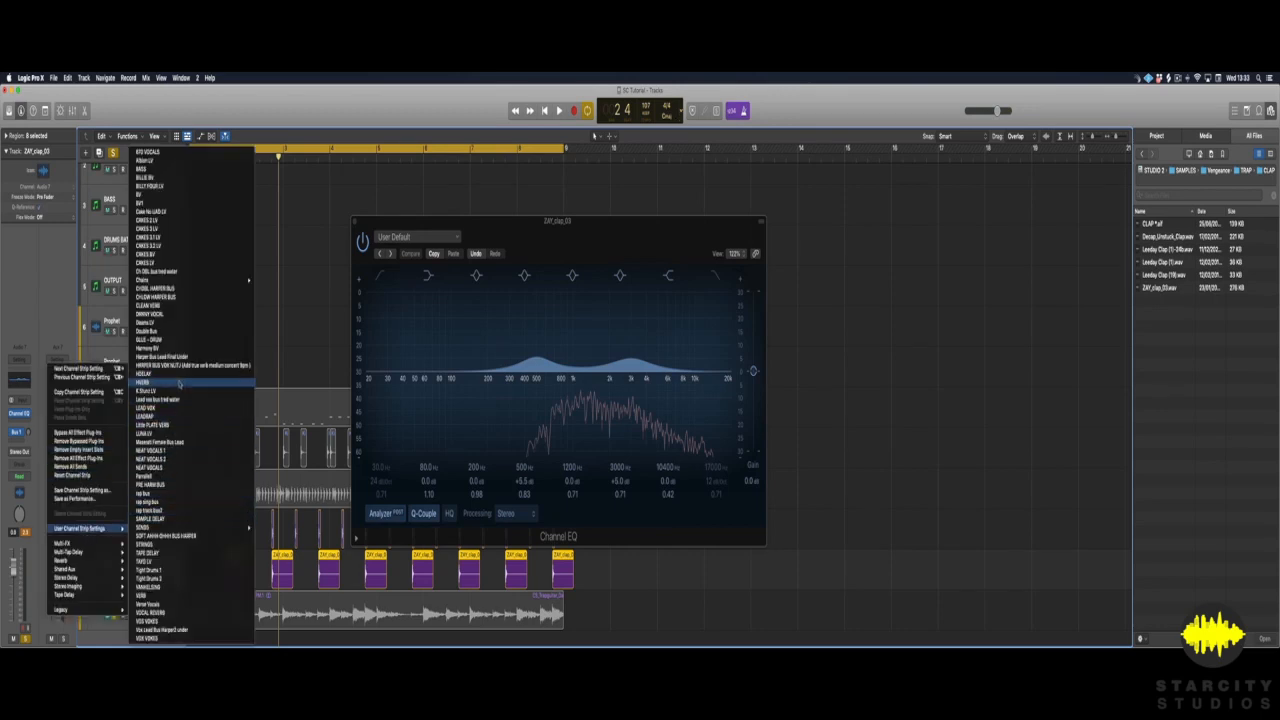
left_click(179, 383)
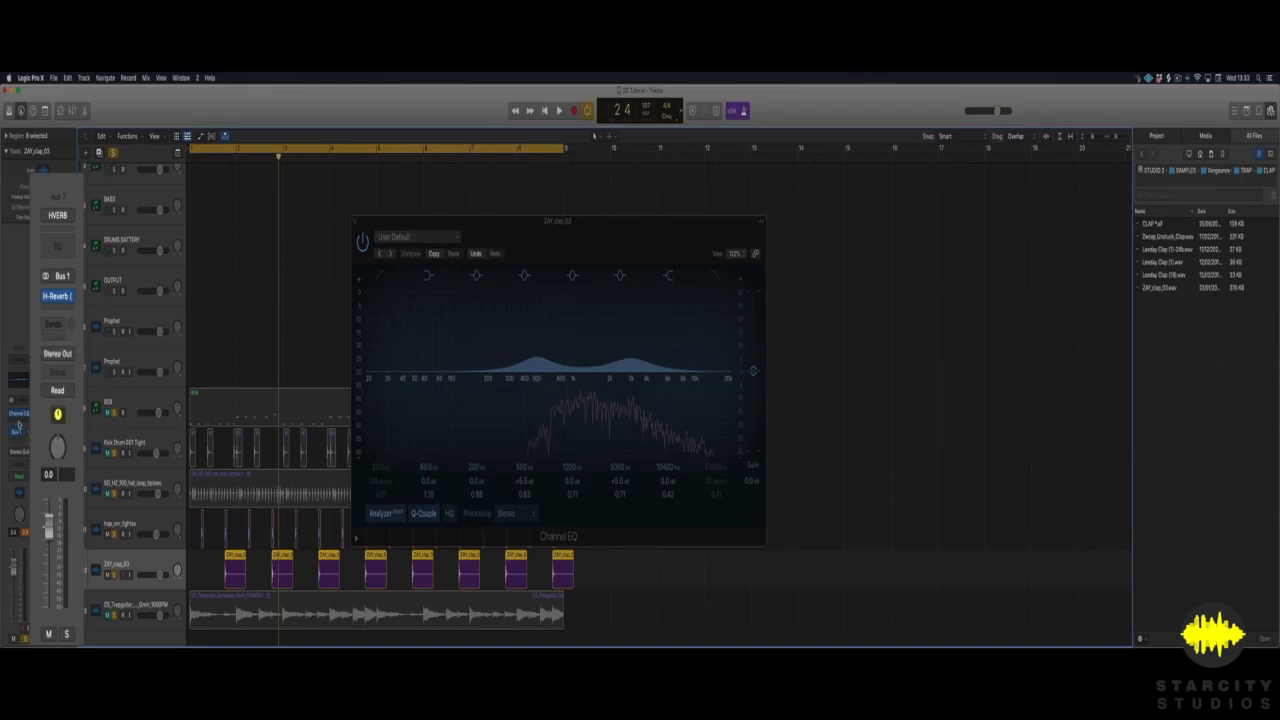
Raise the clap track's Bus 1 send level and play the clap with the reverb.
mouse_move(47, 302)
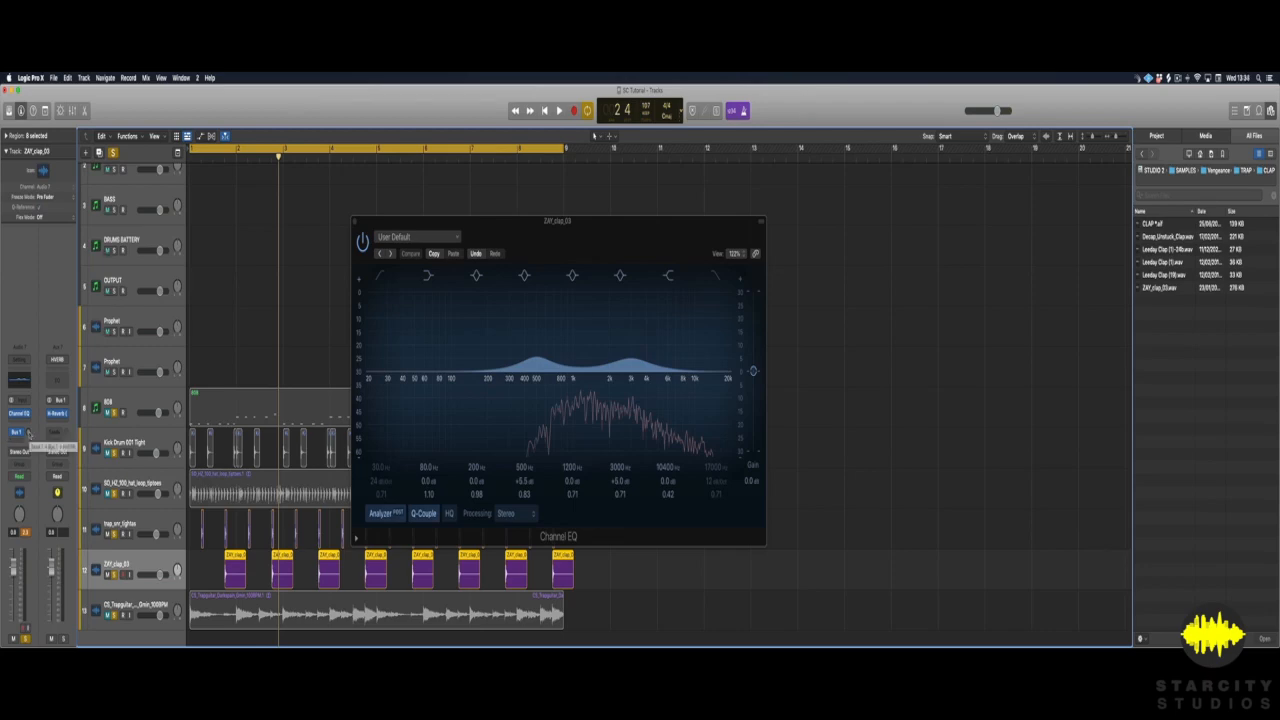
key("space")
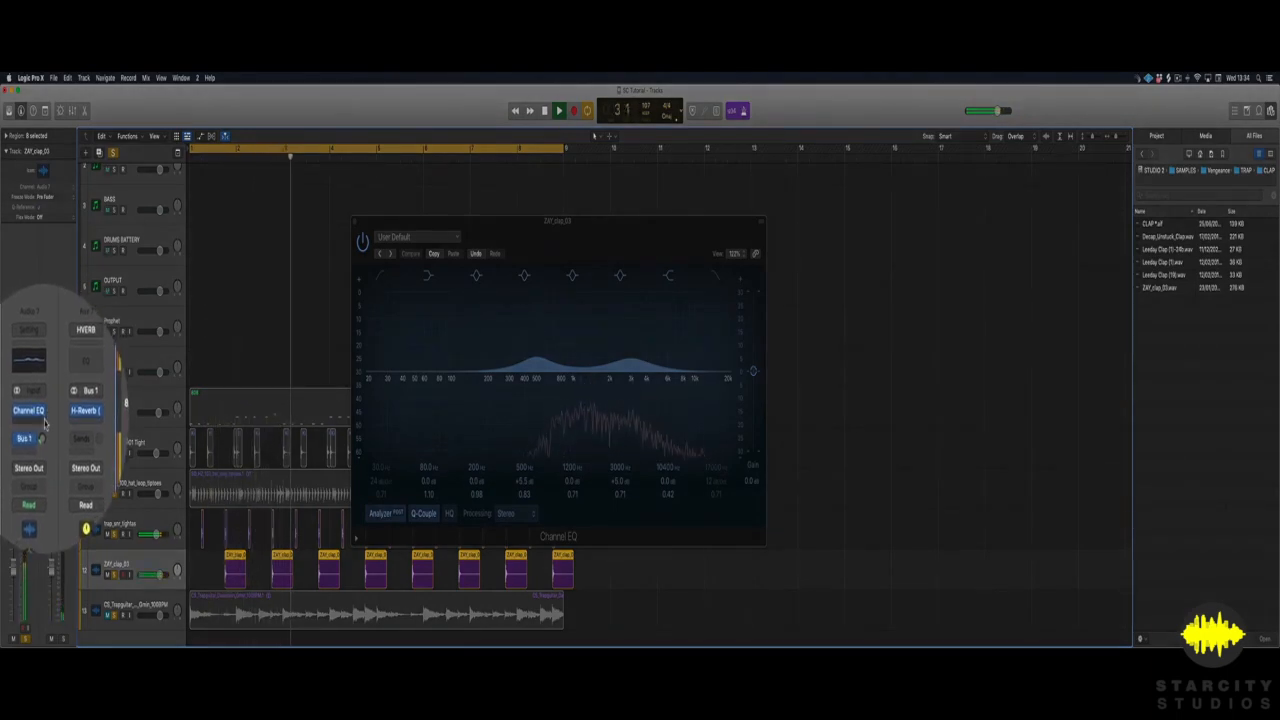
key("space")
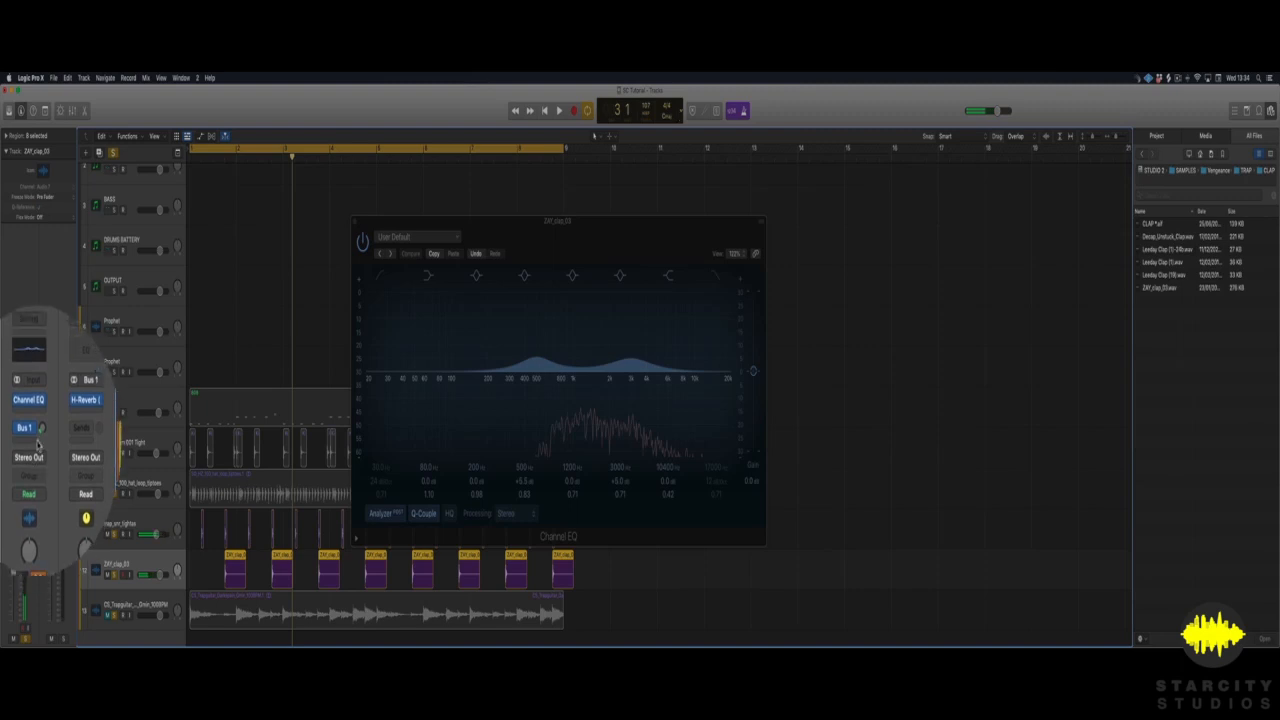
Unmute the kick and hi-hat loop tracks, and raise the trap snare and clap tracks' volume together.
key("space")
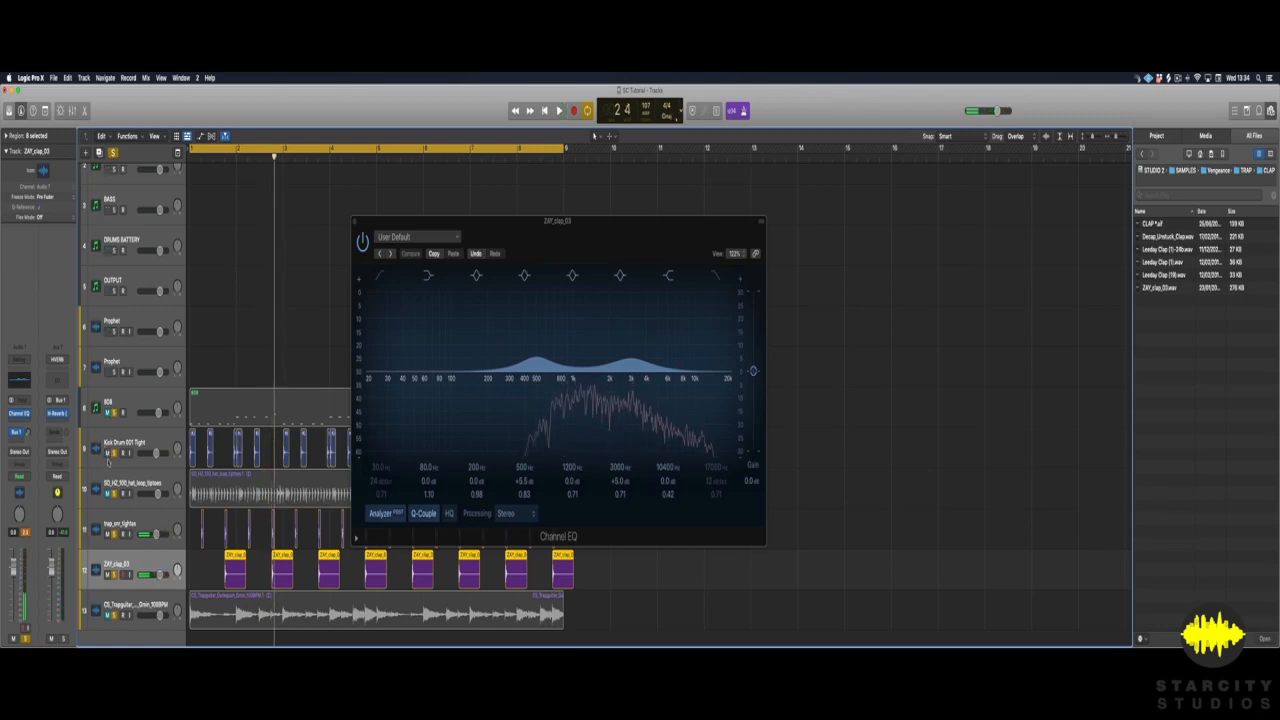
left_click(108, 493)
key("space")
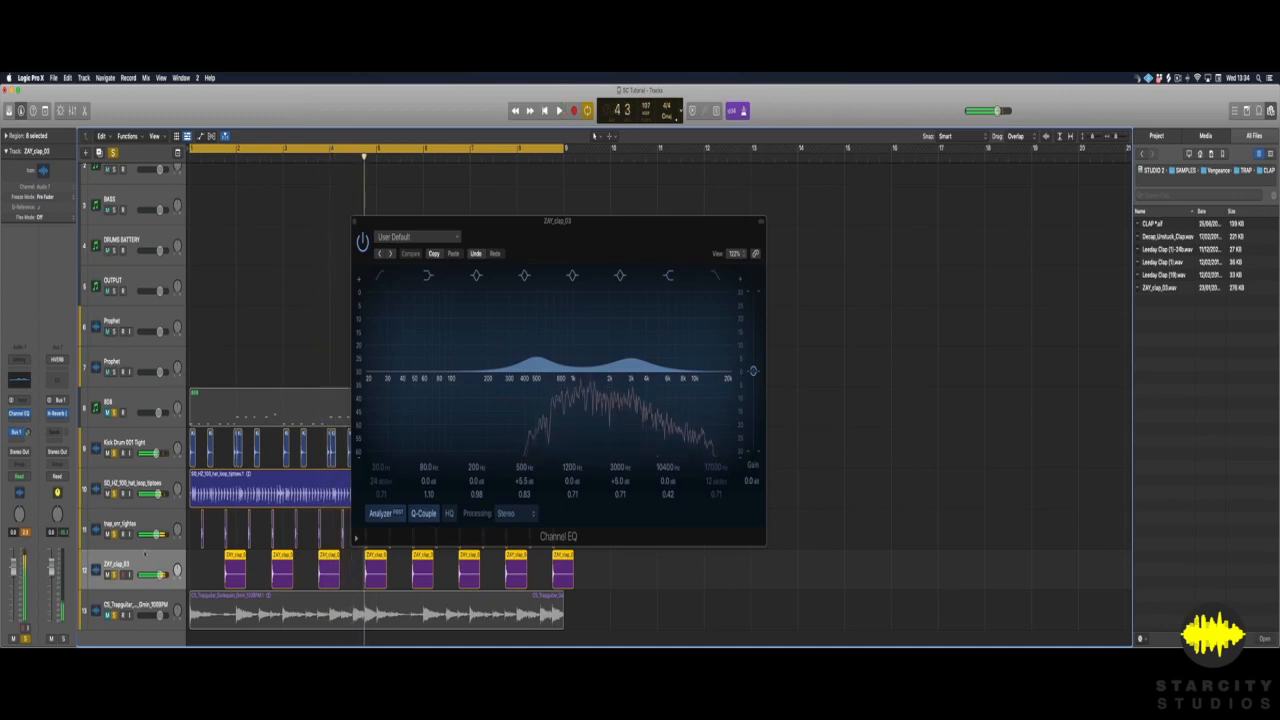
left_click(147, 525)
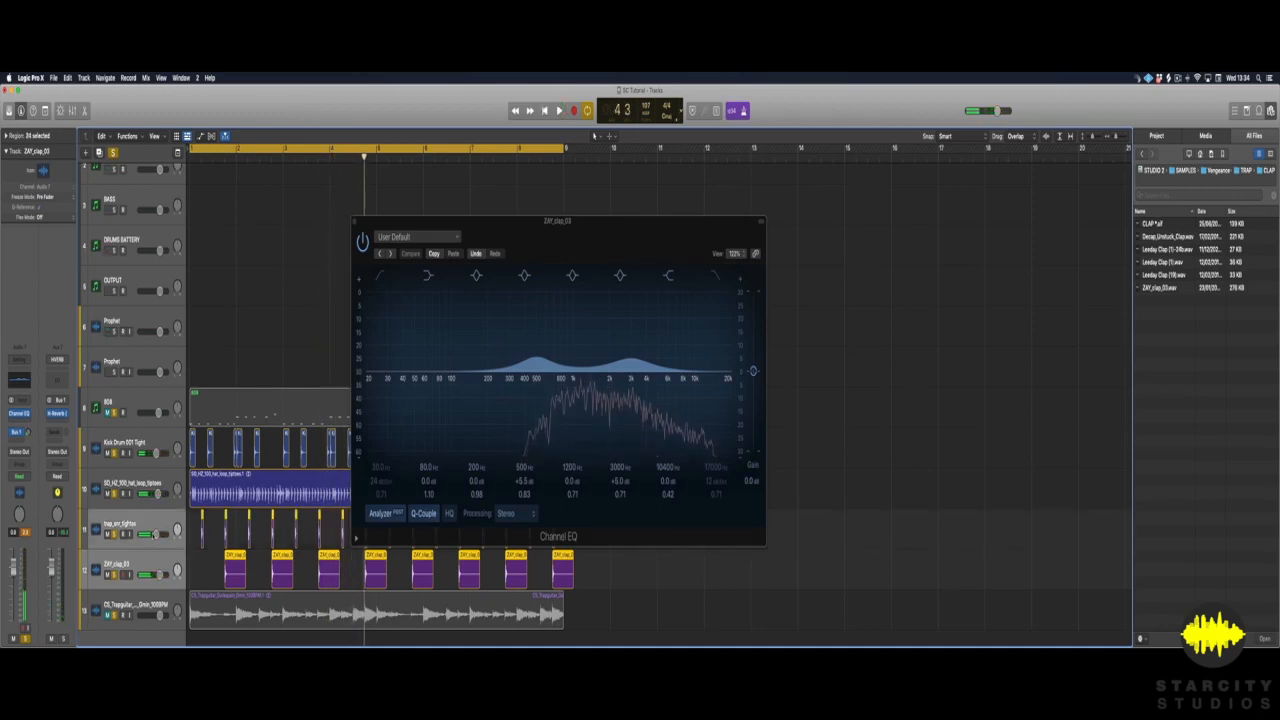
left_click_drag(157, 534, 160, 534)
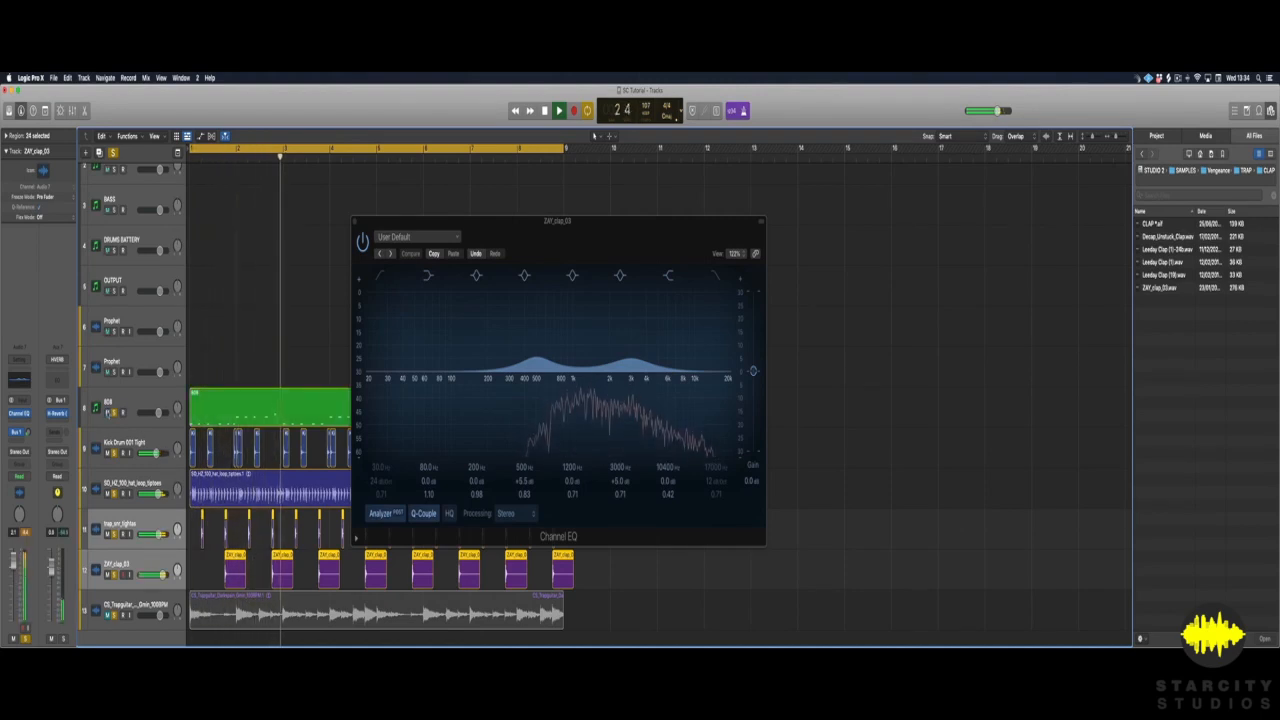
Unmute the 808 and trap guitar loop during playback, moving the clap's Channel EQ window clear of the regions.
left_click_drag(425, 225, 655, 227)
scroll(107, 598, "down", 2)
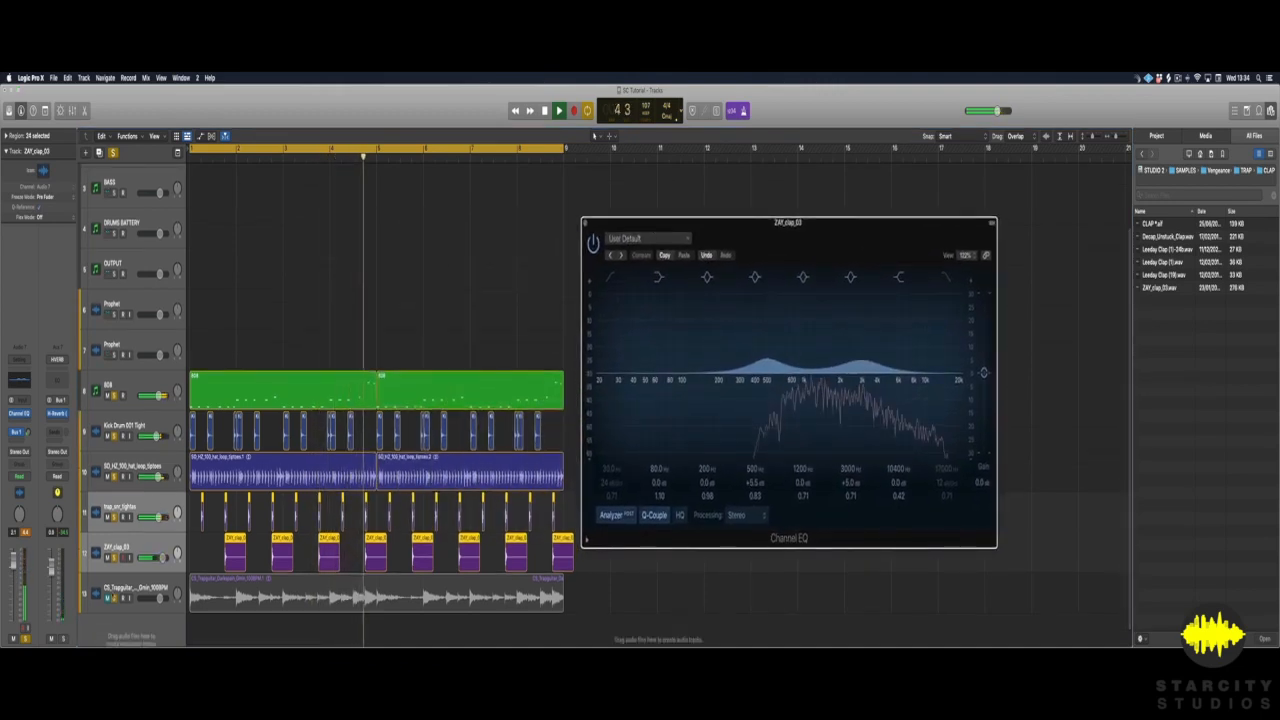
left_click(107, 598)
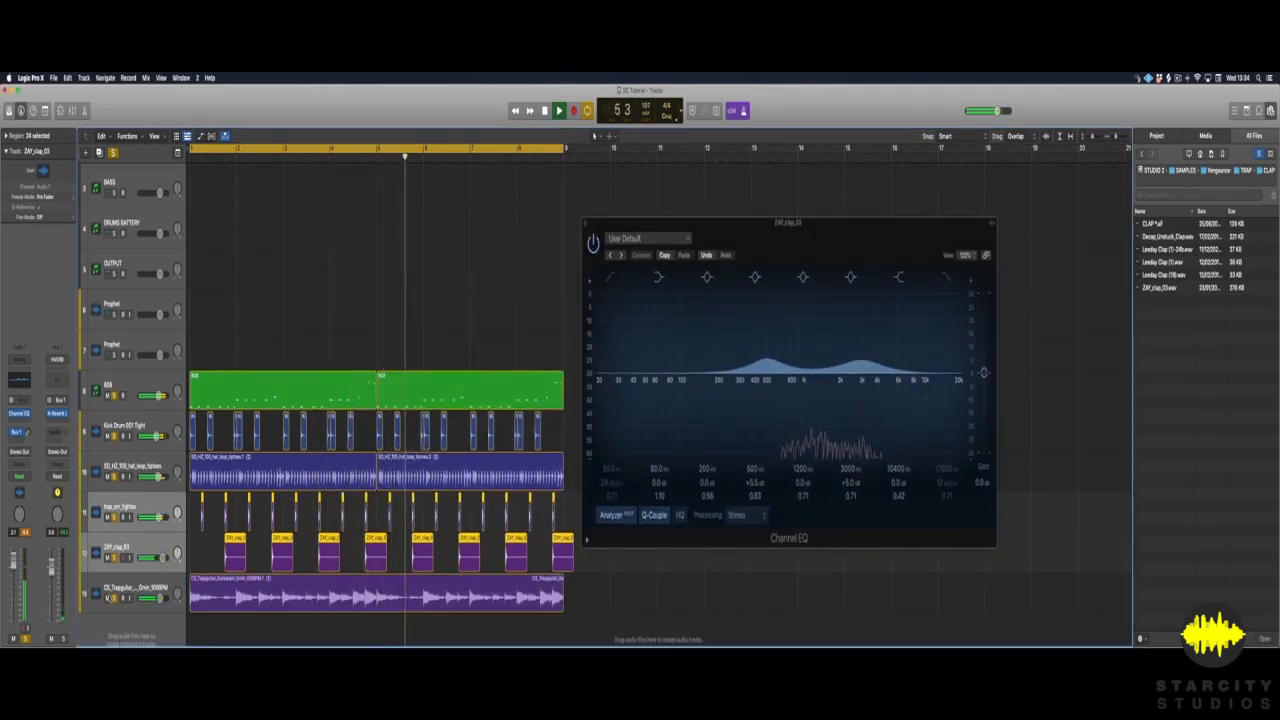